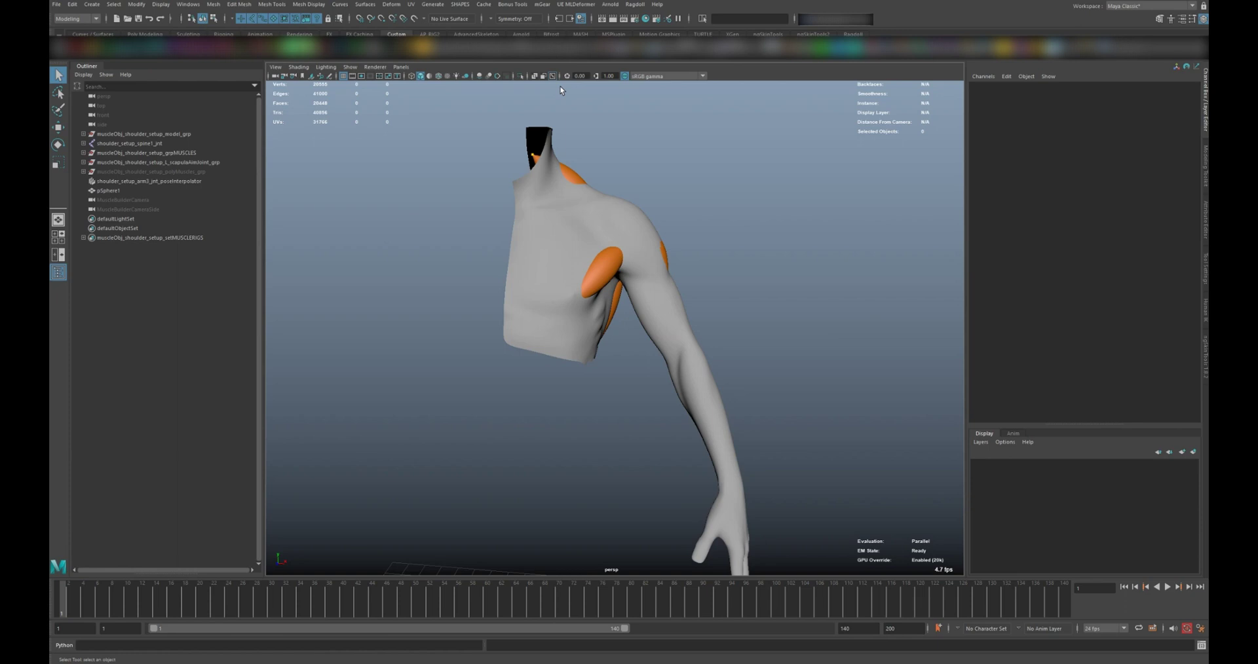
# - Make the body mesh see-through to reveal the muscles, then opaque again
pyautogui.click(670, 285)
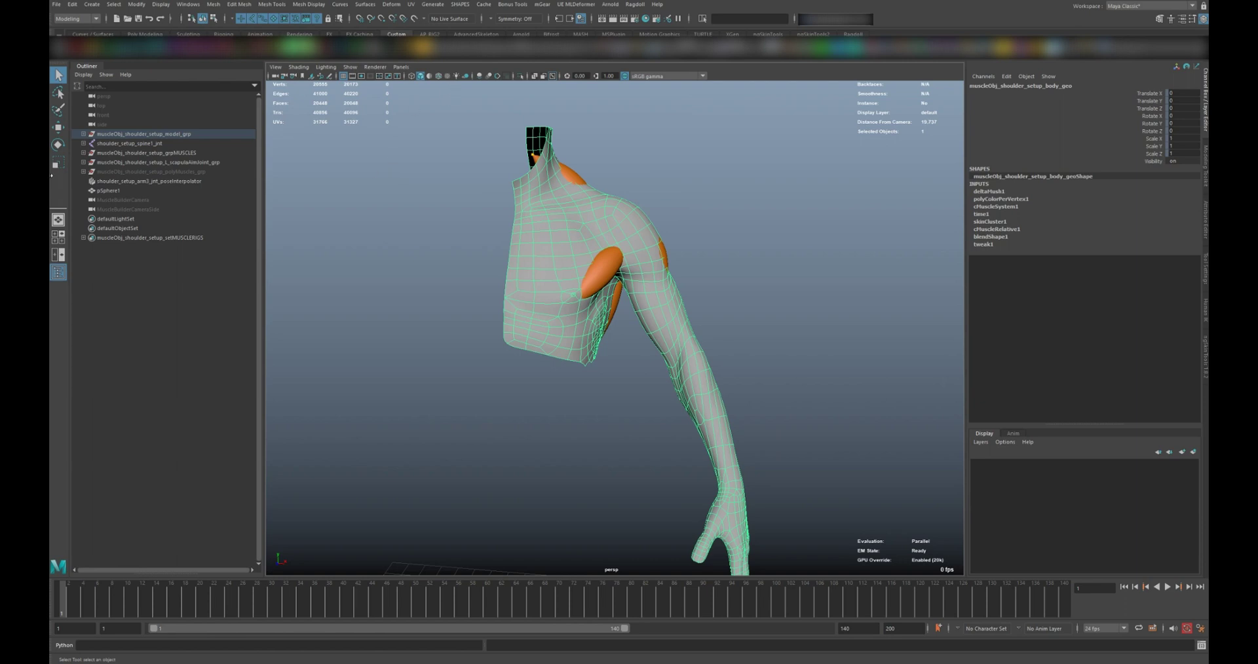
pyautogui.click(701, 183)
pyautogui.click(665, 342)
pyautogui.click(543, 76)
pyautogui.click(746, 168)
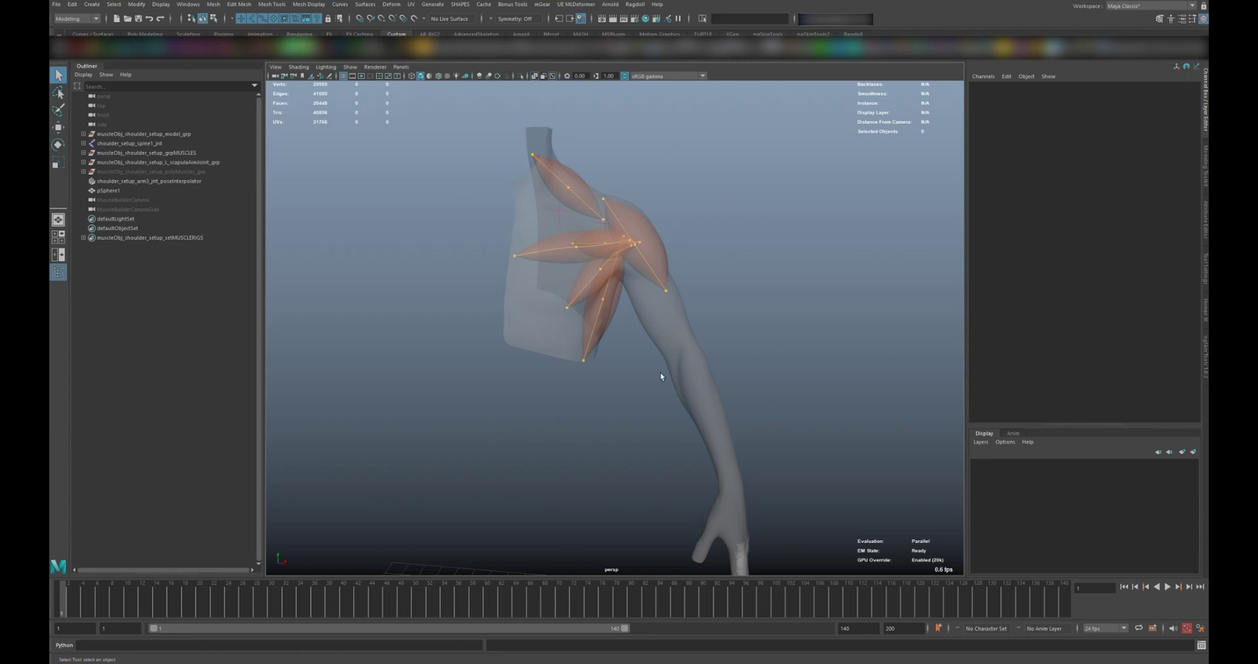
pyautogui.click(692, 331)
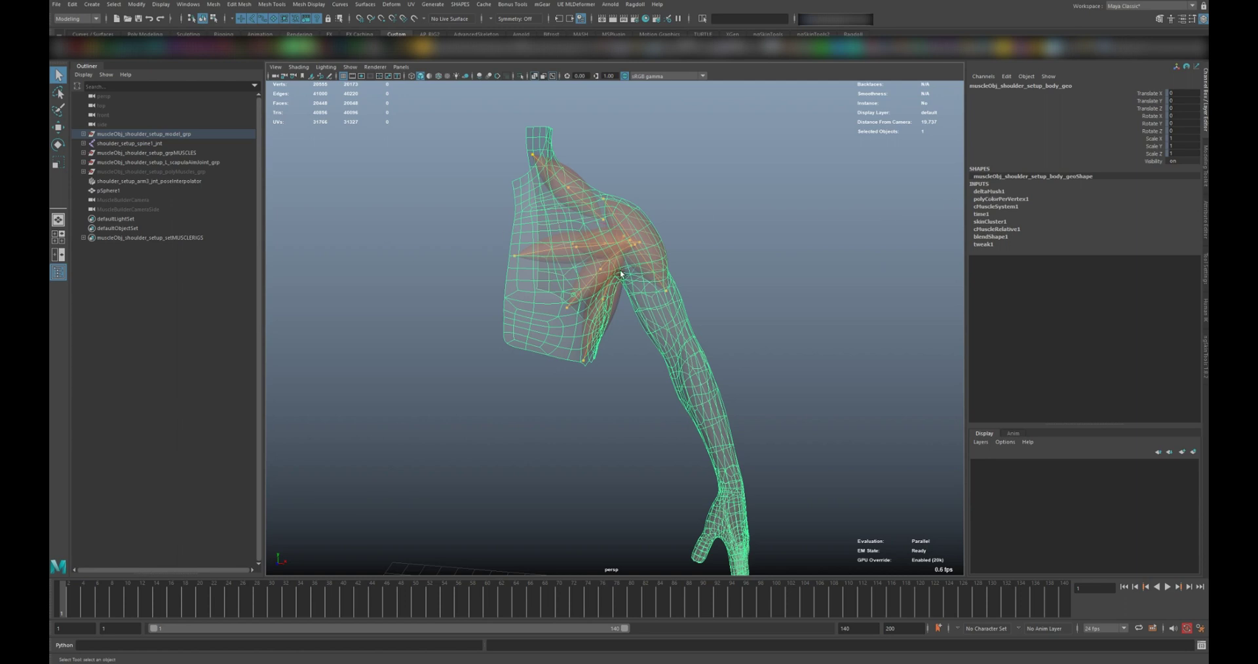
pyautogui.click(713, 274)
pyautogui.click(535, 77)
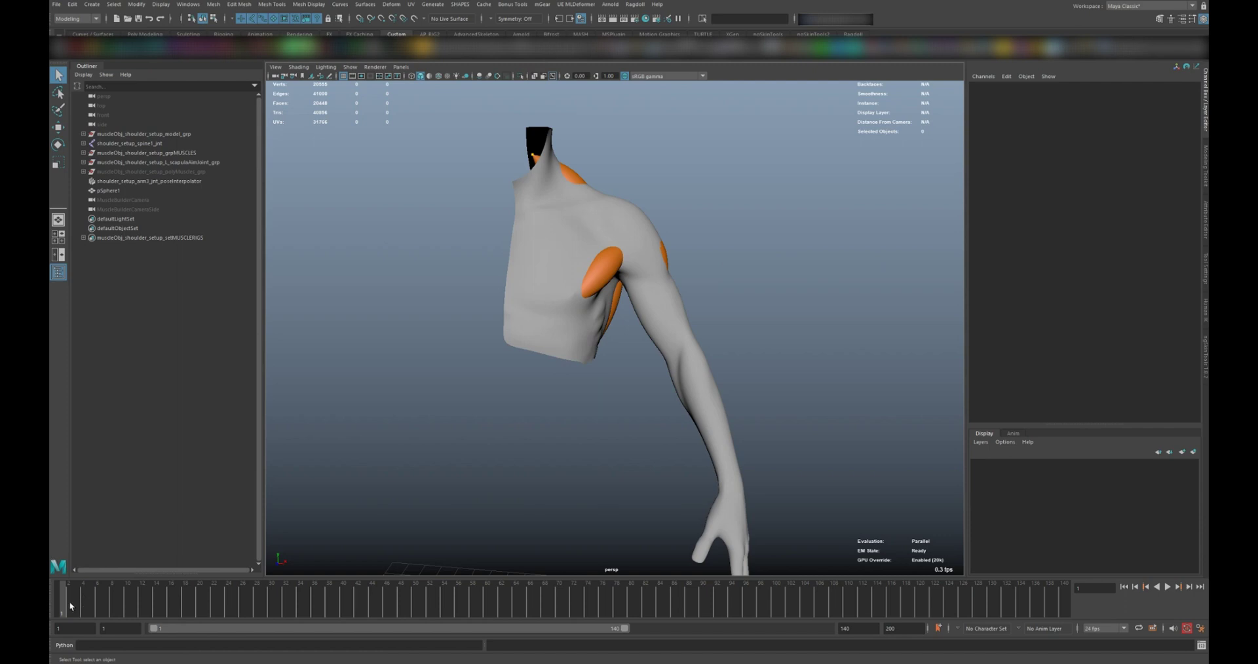
# - Scrub to the raised-arm frame and hide the grpMUSCLES group with Ctrl+H
pyautogui.moveTo(71, 607)
pyautogui.mouseDown()
pyautogui.moveTo(581, 602)
pyautogui.moveTo(407, 602)
pyautogui.mouseUp()
pyautogui.click(130, 153)
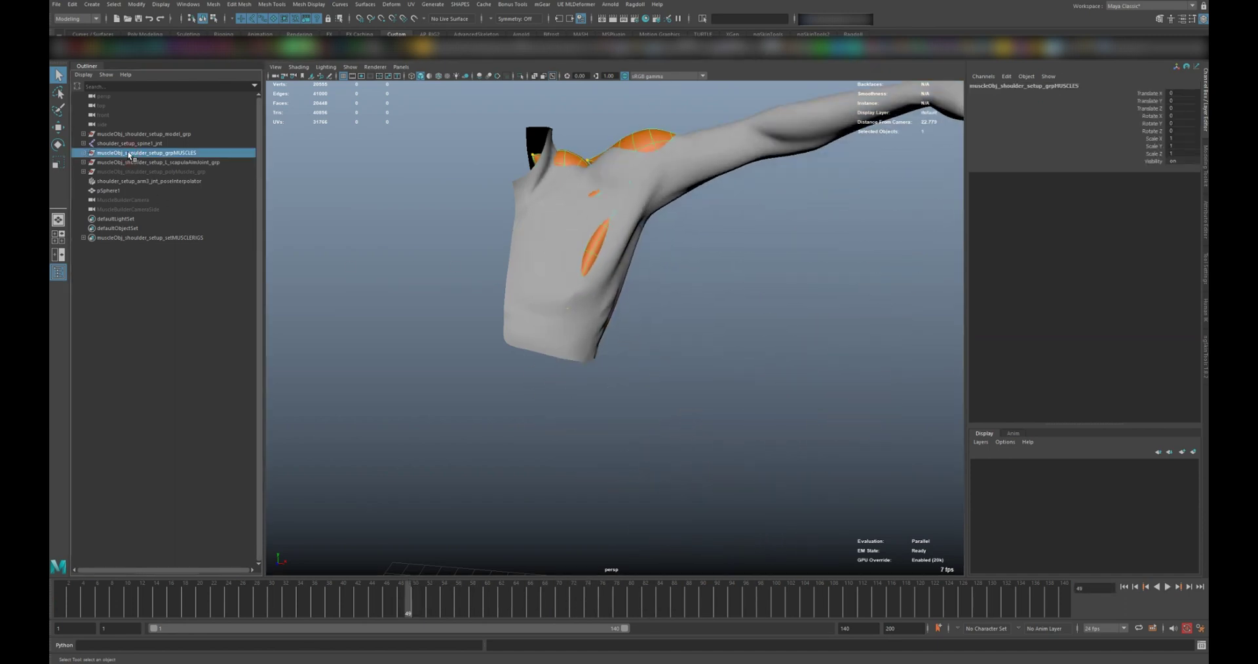
pyautogui.hotkey('ctrl', 'h')
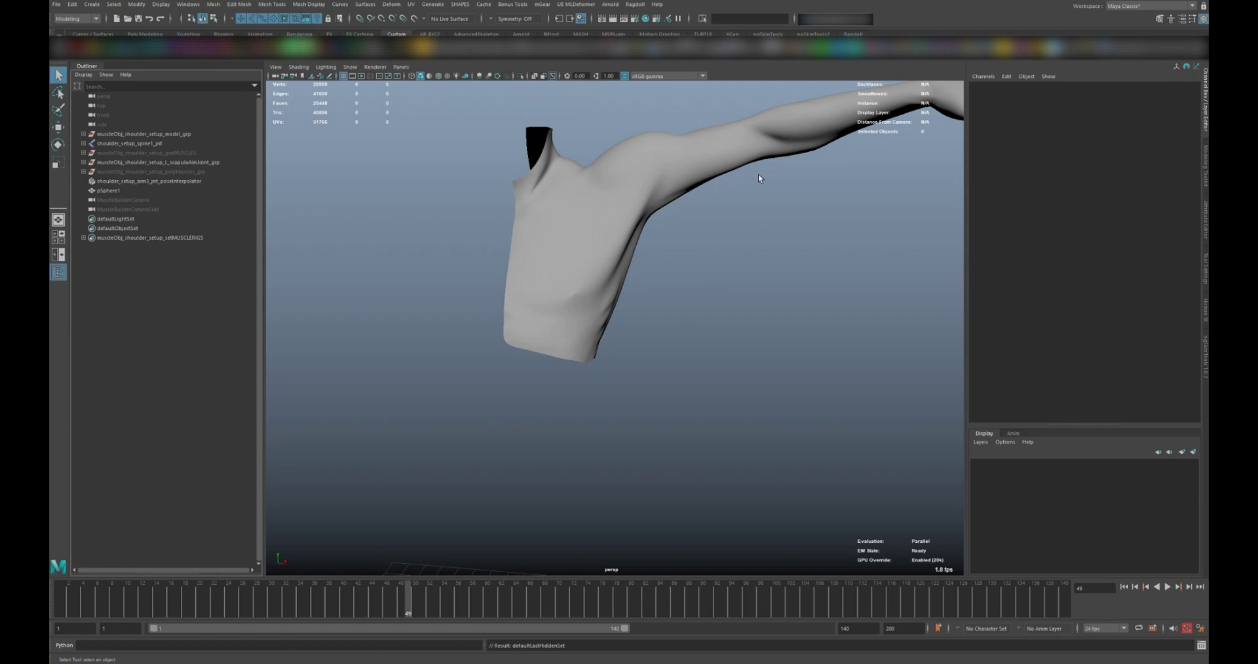
pyautogui.keyDown('alt'); pyautogui.moveTo(721, 178); pyautogui.dragTo(670, 223, button='middle'); pyautogui.keyUp('alt')
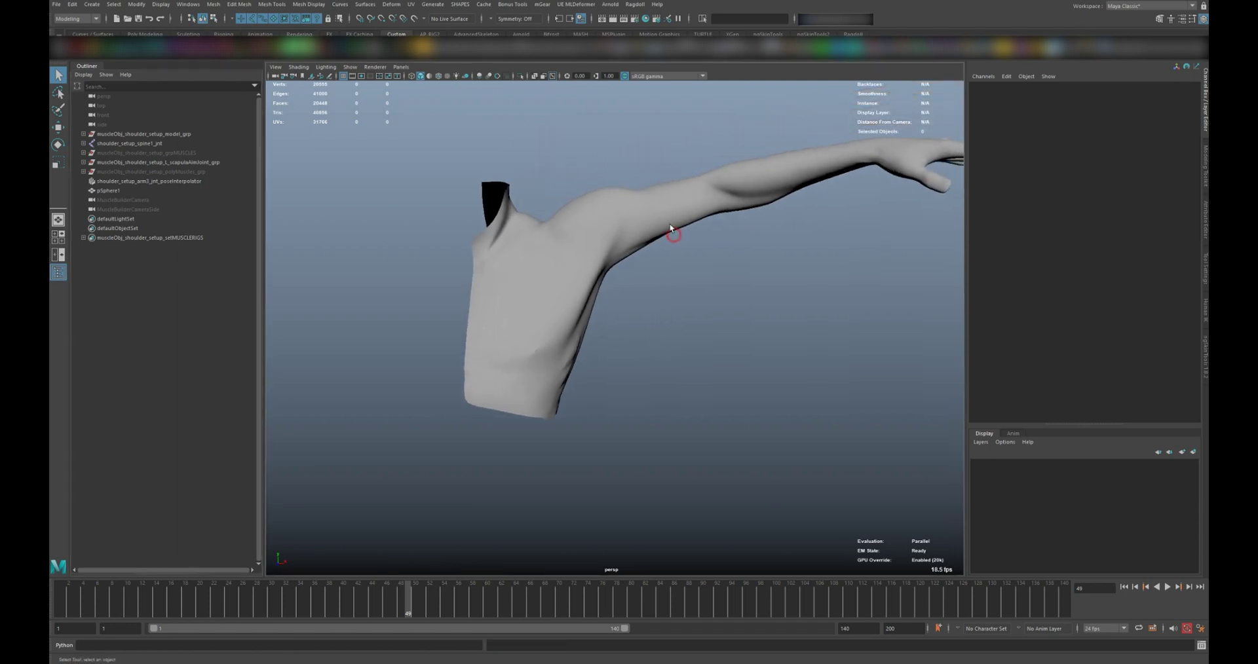
# - Select body_geo and vary the cMuscleSystem1 Envelope on the arm
pyautogui.click(698, 190)
pyautogui.click(1004, 208)
pyautogui.click(1148, 214)
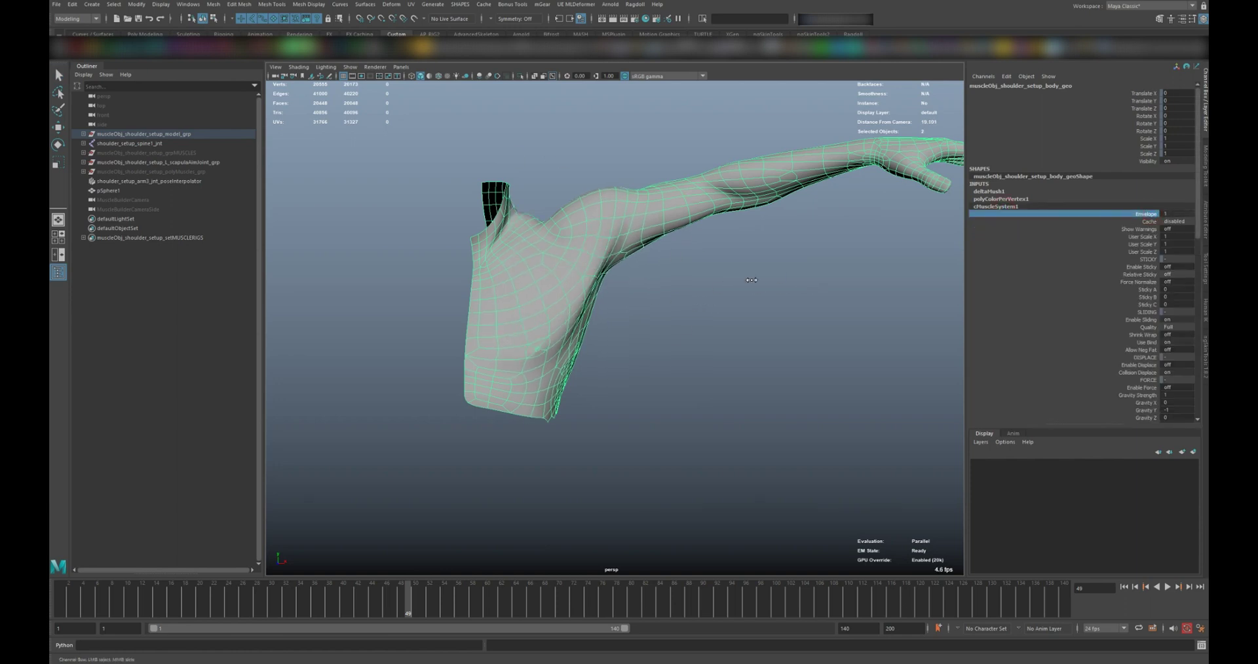
pyautogui.moveTo(570, 210); pyautogui.dragTo(896, 279, button='middle')
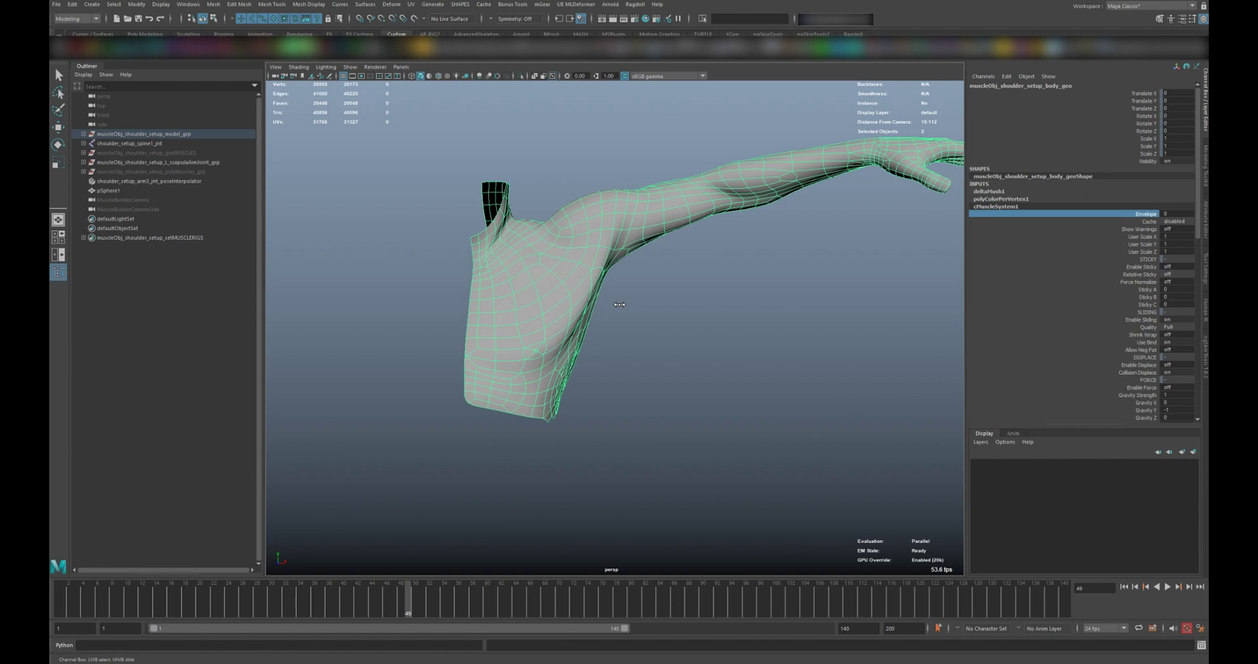
# - Vary the deltaMush1 Envelope and play the animation to the folded-arm pose
pyautogui.click(983, 193)
pyautogui.click(1152, 198)
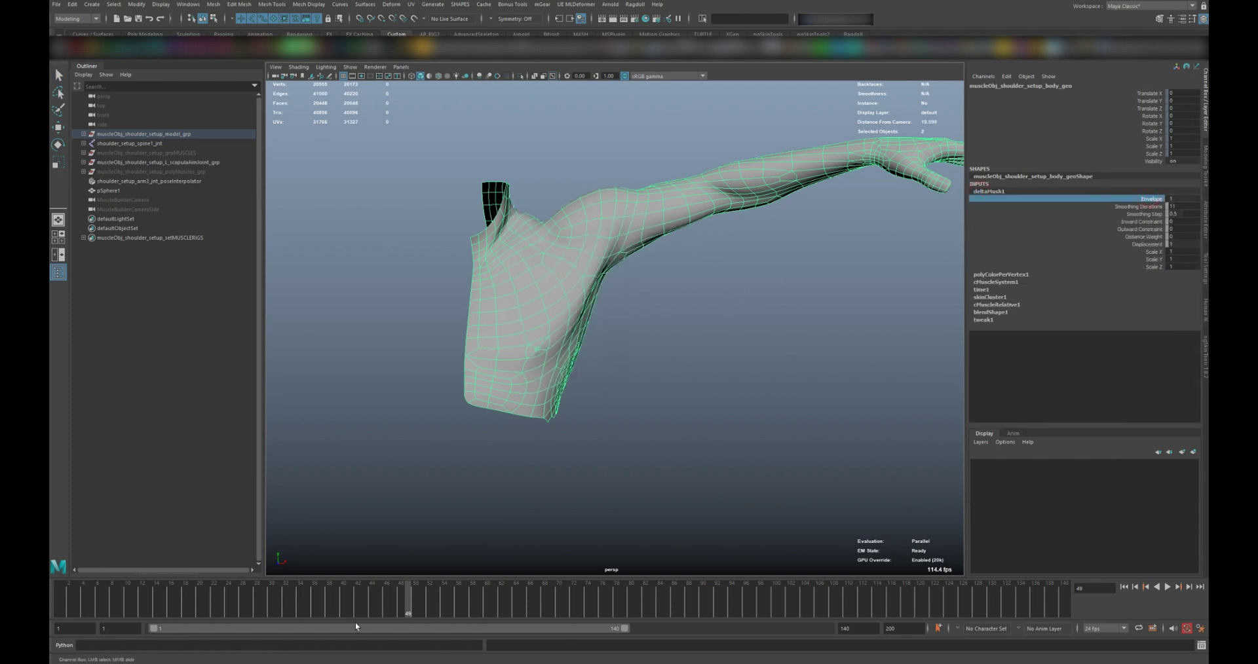
pyautogui.hotkey('alt', 'v')
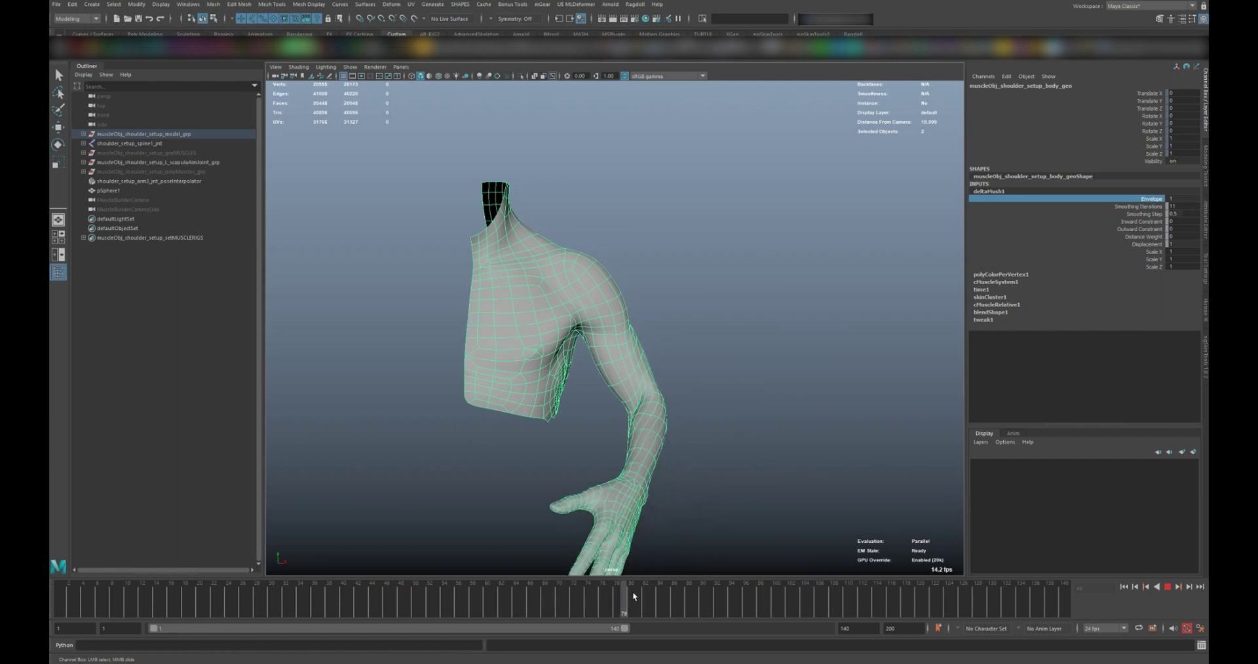
pyautogui.hotkey('alt', 'v')
pyautogui.keyDown('alt'); pyautogui.moveTo(710, 390); pyautogui.dragTo(699, 368); pyautogui.keyUp('alt')
# - Vary the blendShape1 Envelope while orbiting around the folded arm to compare
pyautogui.click(1000, 313)
pyautogui.click(1151, 244)
pyautogui.moveTo(763, 295); pyautogui.dragTo(871, 303, button='middle')
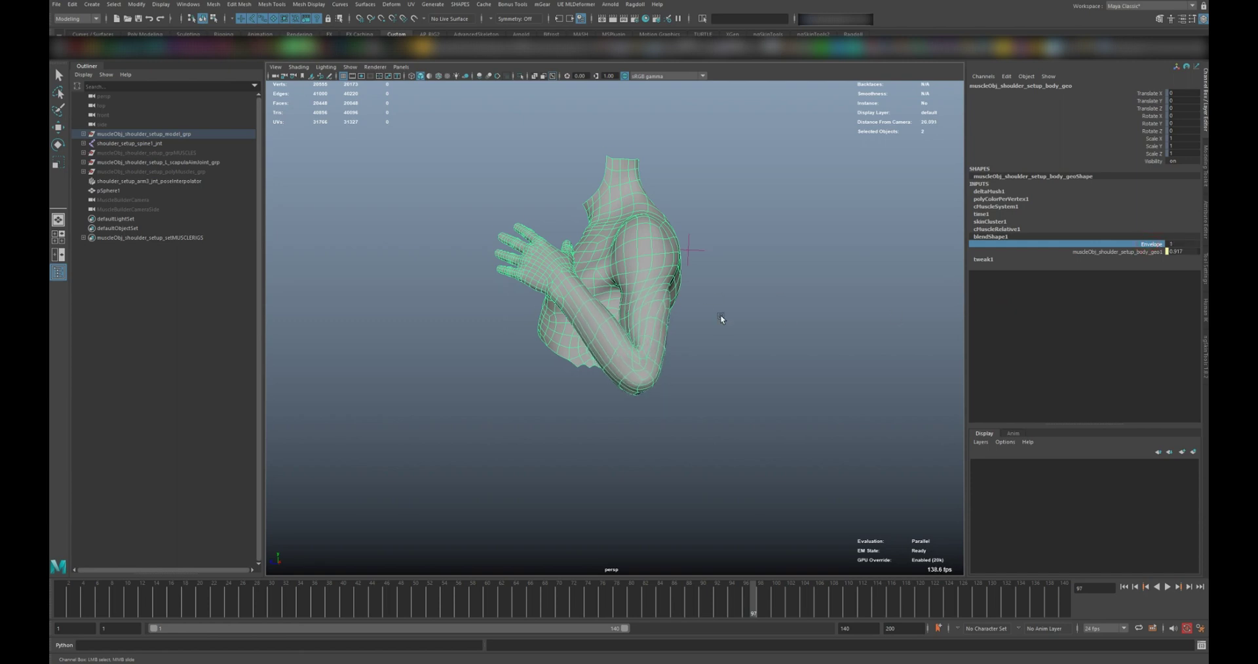
pyautogui.scroll(3, 708, 321)
pyautogui.scroll(3, 747, 337)
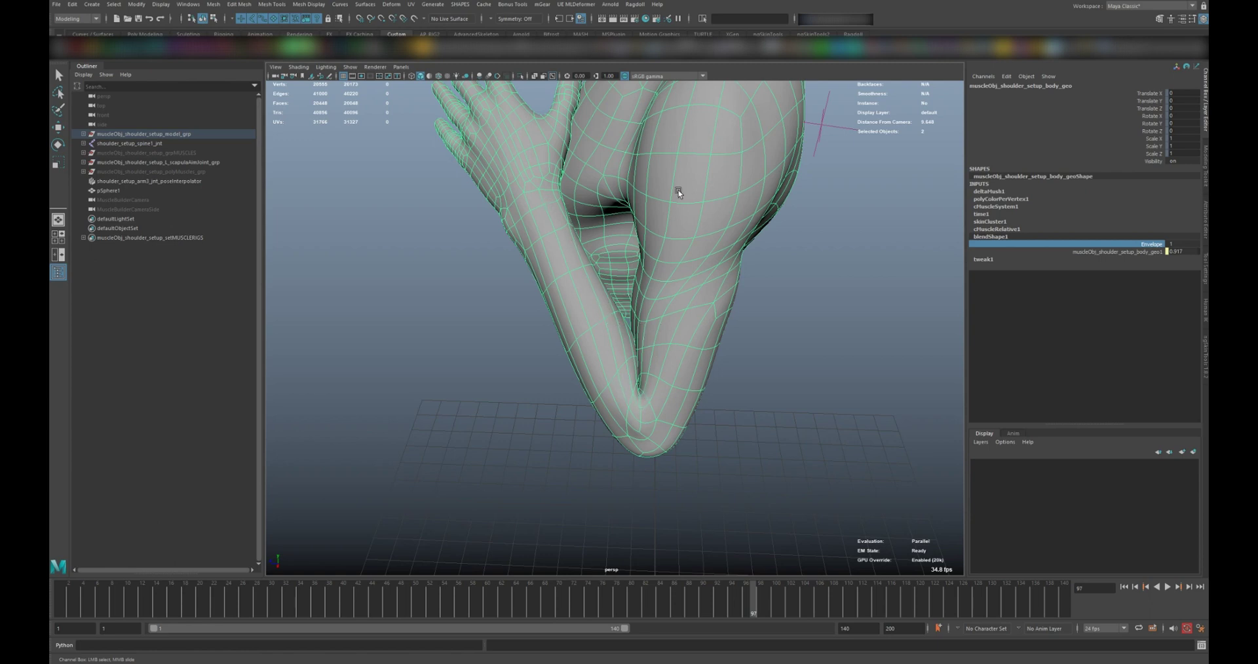
pyautogui.keyDown('alt'); pyautogui.moveTo(855, 371); pyautogui.dragTo(770, 352); pyautogui.keyUp('alt')
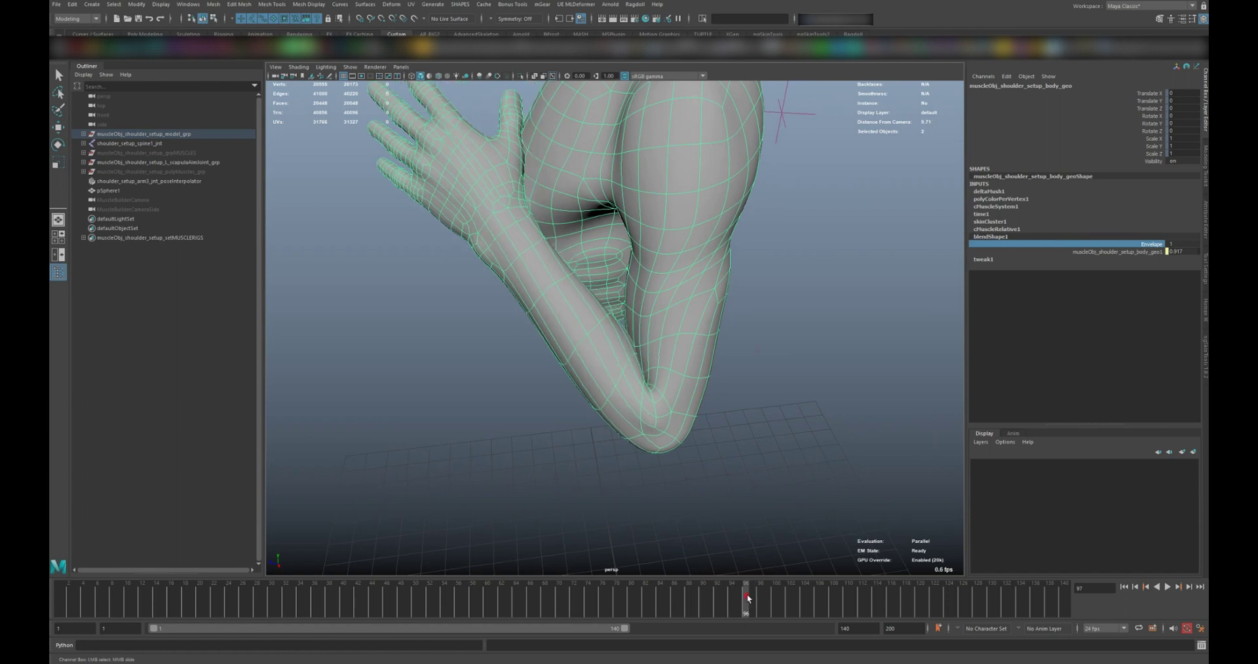
pyautogui.moveTo(745, 594); pyautogui.dragTo(752, 594)
# - Adjust the cMuscleSystem1 Envelope again and replay the arm animation
pyautogui.click(996, 207)
pyautogui.click(1146, 214)
pyautogui.keyDown('alt'); pyautogui.moveTo(694, 295); pyautogui.dragTo(649, 339); pyautogui.keyUp('alt')
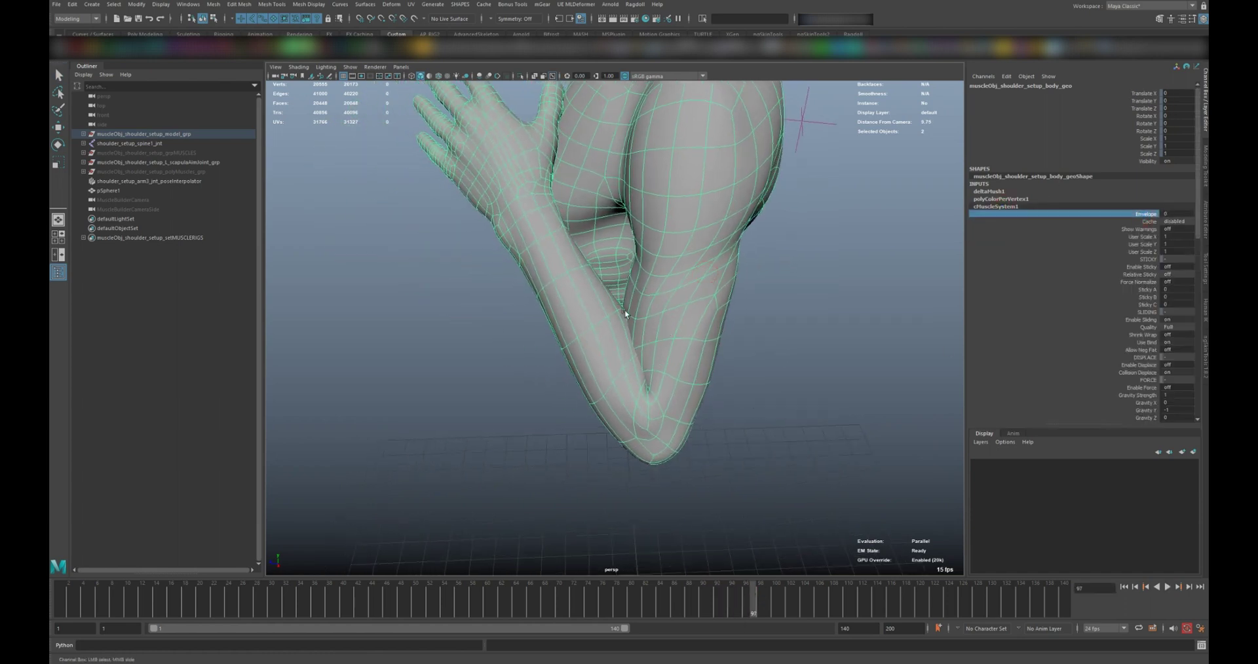
pyautogui.moveTo(633, 313)
pyautogui.mouseDown(button='middle')
pyautogui.moveTo(605, 342)
pyautogui.moveTo(906, 275)
pyautogui.mouseUp(button='middle')
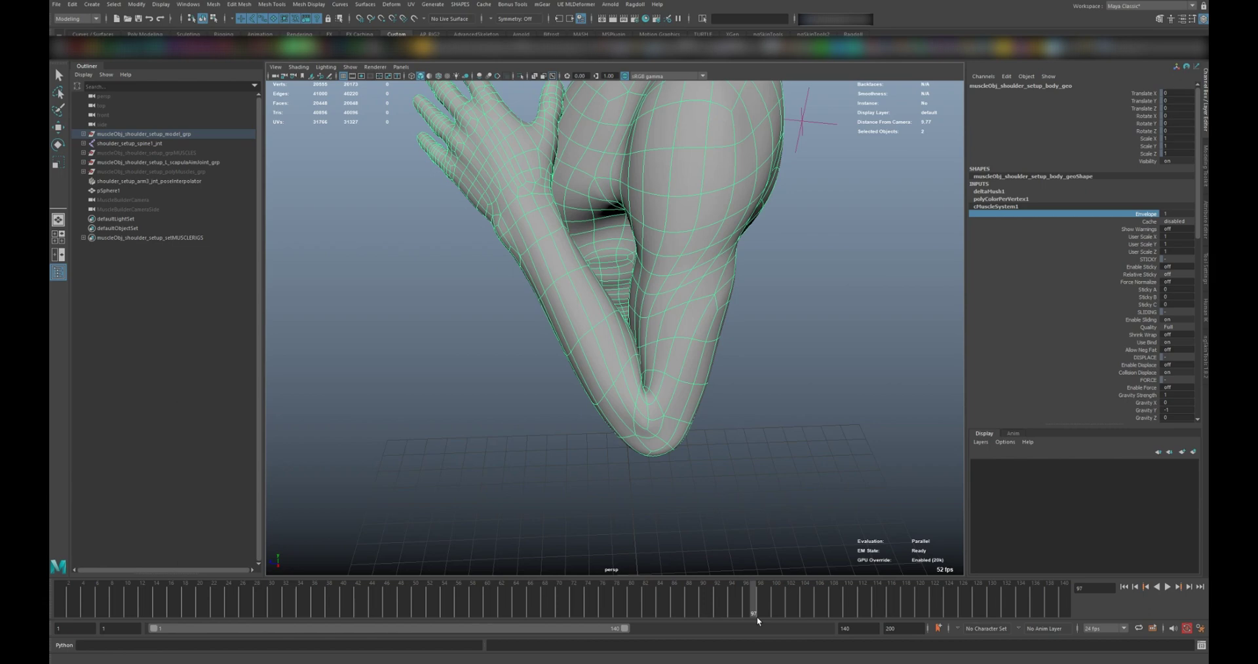
pyautogui.hotkey('alt', 'v')
# - Return to frame 1, frame the whole torso and arm, and reselect the body mesh
pyautogui.click(64, 596)
pyautogui.moveTo(393, 350)
pyautogui.keyDown('alt'); pyautogui.mouseDown()
pyautogui.moveTo(515, 246)
pyautogui.moveTo(545, 266)
pyautogui.moveTo(551, 216)
pyautogui.mouseUp(); pyautogui.keyUp('alt')
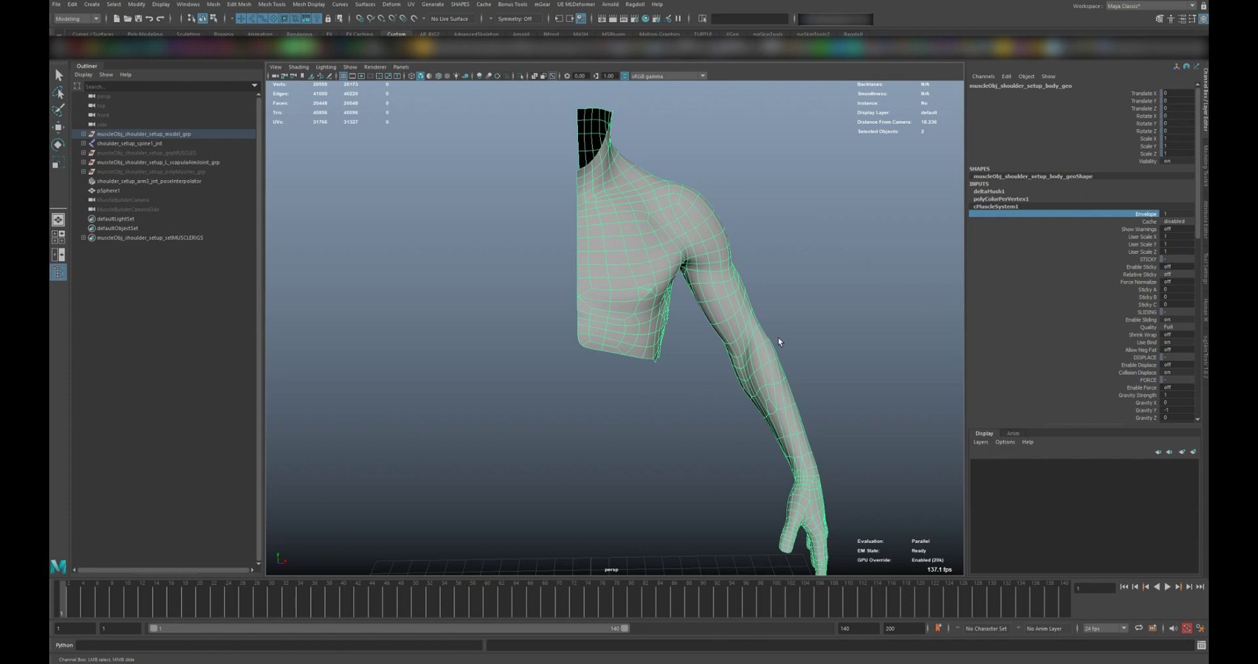
pyautogui.click(814, 407)
pyautogui.click(760, 346)
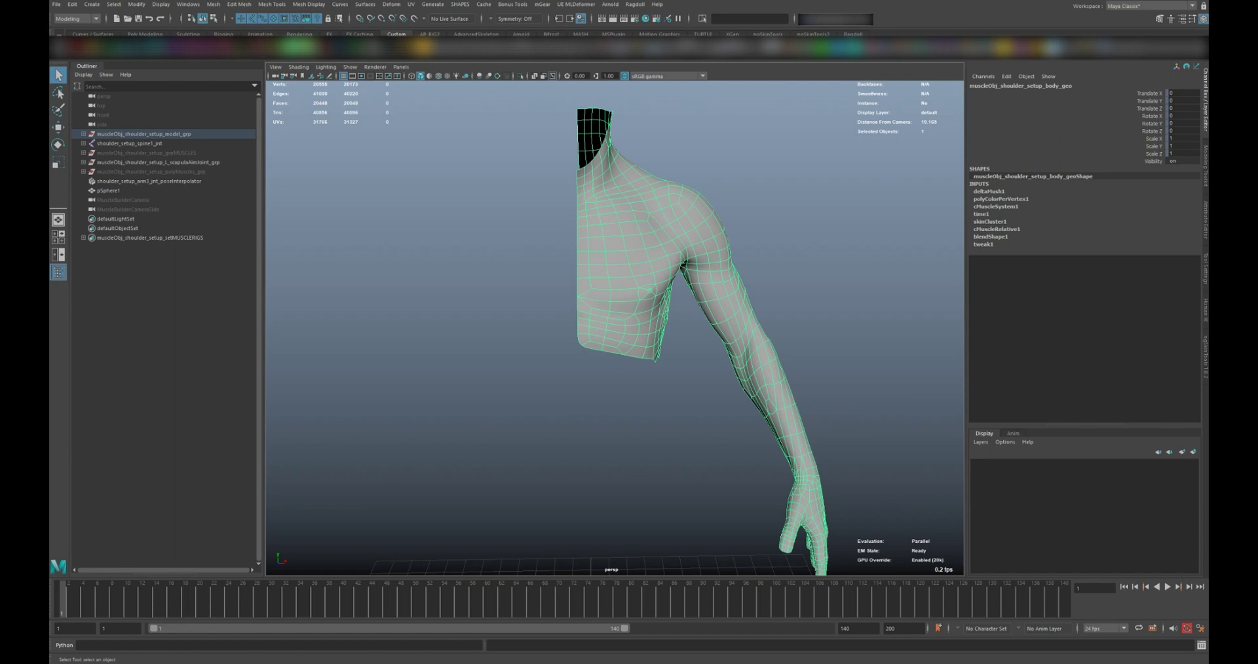
# - Read the ML Deformer docs down to the Autodesk Maya Plugin Setup section
pyautogui.scroll(-1, 349, 404)
pyautogui.scroll(-1, 349, 404)
pyautogui.scroll(-2, 348, 404)
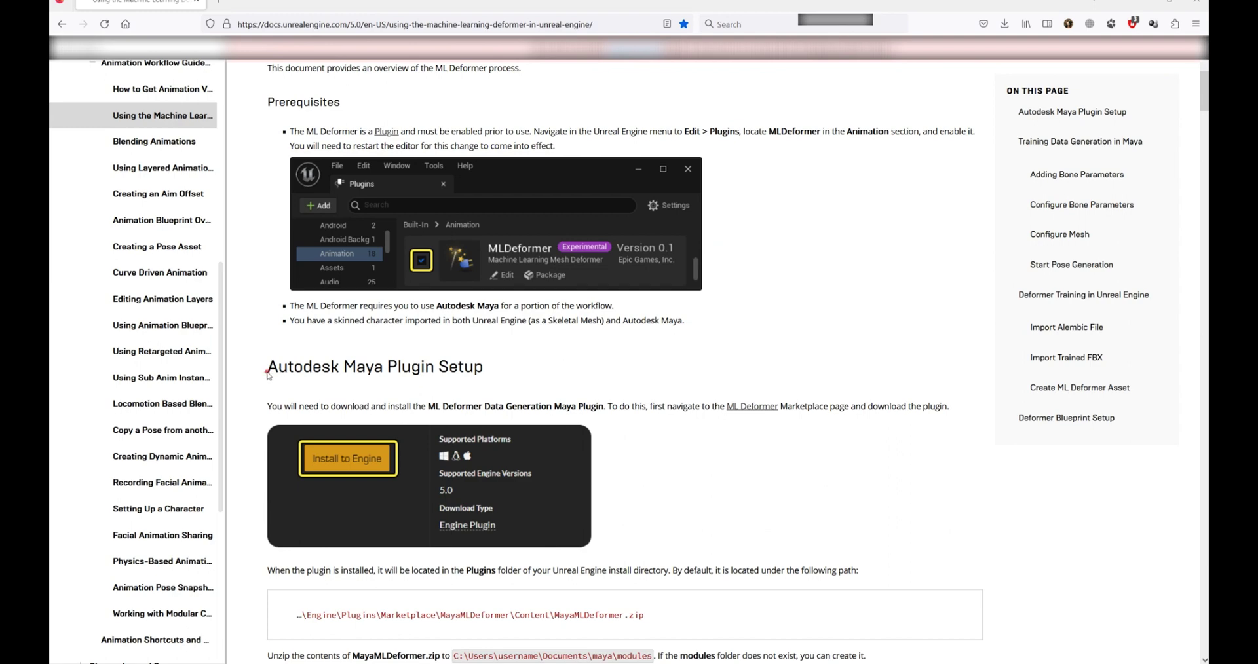
pyautogui.moveTo(267, 367); pyautogui.dragTo(483, 371)
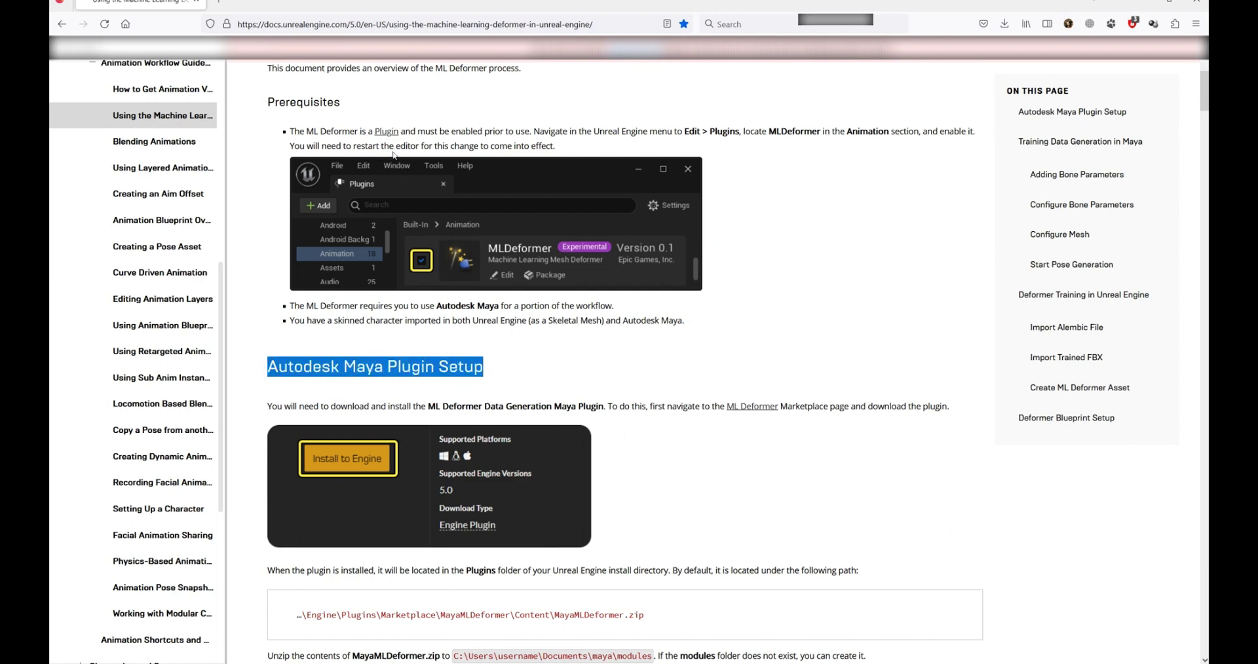
pyautogui.scroll(-3, 341, 320)
pyautogui.click(747, 204)
# - Continue reading to Adding Bone Parameters, then minimize Firefox to return to Maya
pyautogui.scroll(4, 577, 199)
pyautogui.scroll(-3, 576, 199)
pyautogui.scroll(-3, 590, 262)
pyautogui.scroll(4, 674, 445)
pyautogui.scroll(-5, 674, 445)
pyautogui.scroll(-4, 675, 458)
pyautogui.scroll(-5, 677, 482)
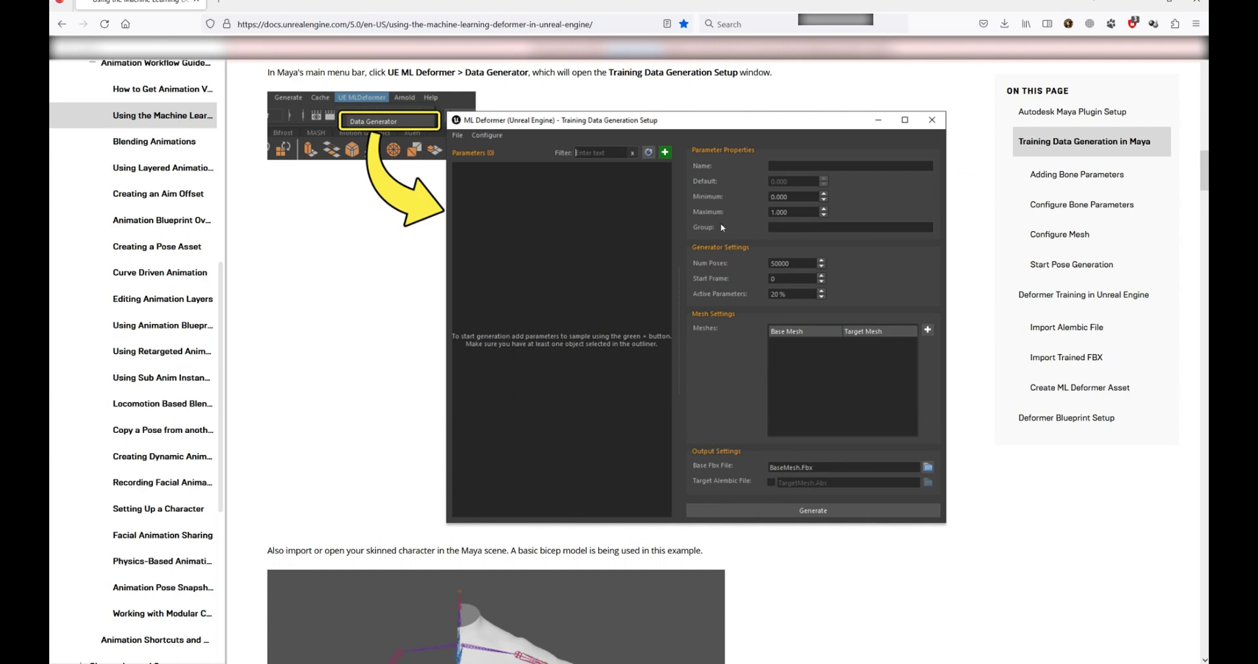
pyautogui.scroll(-3, 753, 308)
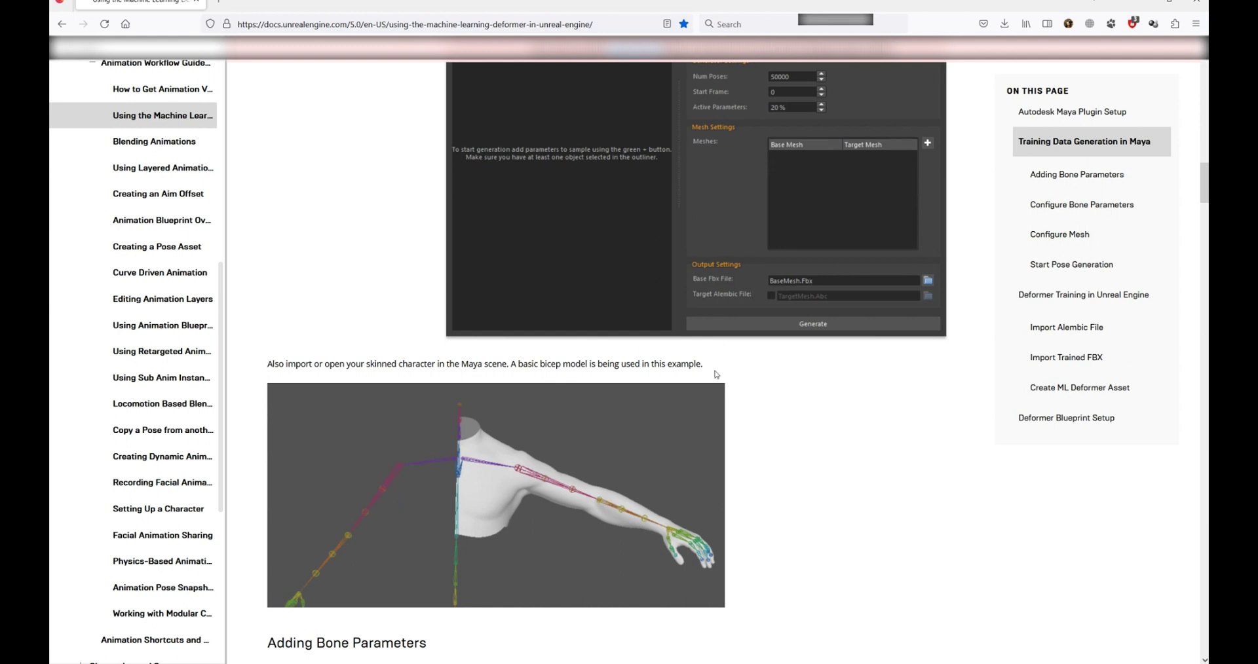
pyautogui.scroll(-1, 710, 360)
pyautogui.scroll(-2, 703, 346)
pyautogui.scroll(-2, 714, 364)
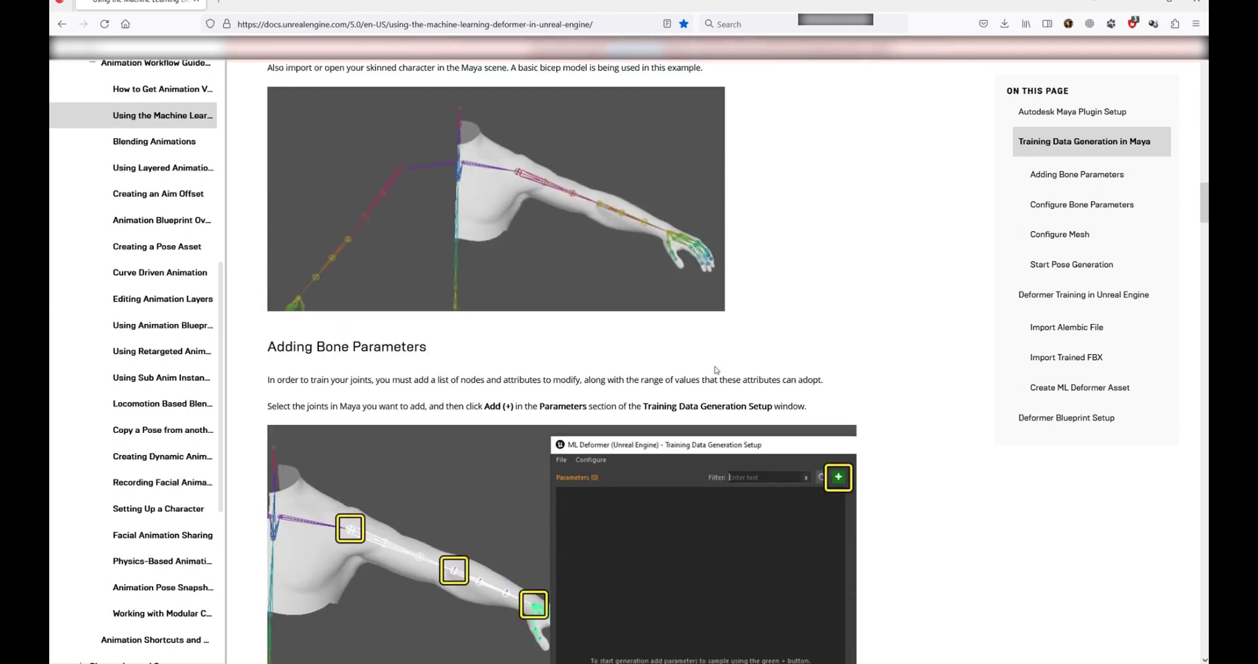
pyautogui.scroll(1, 716, 370)
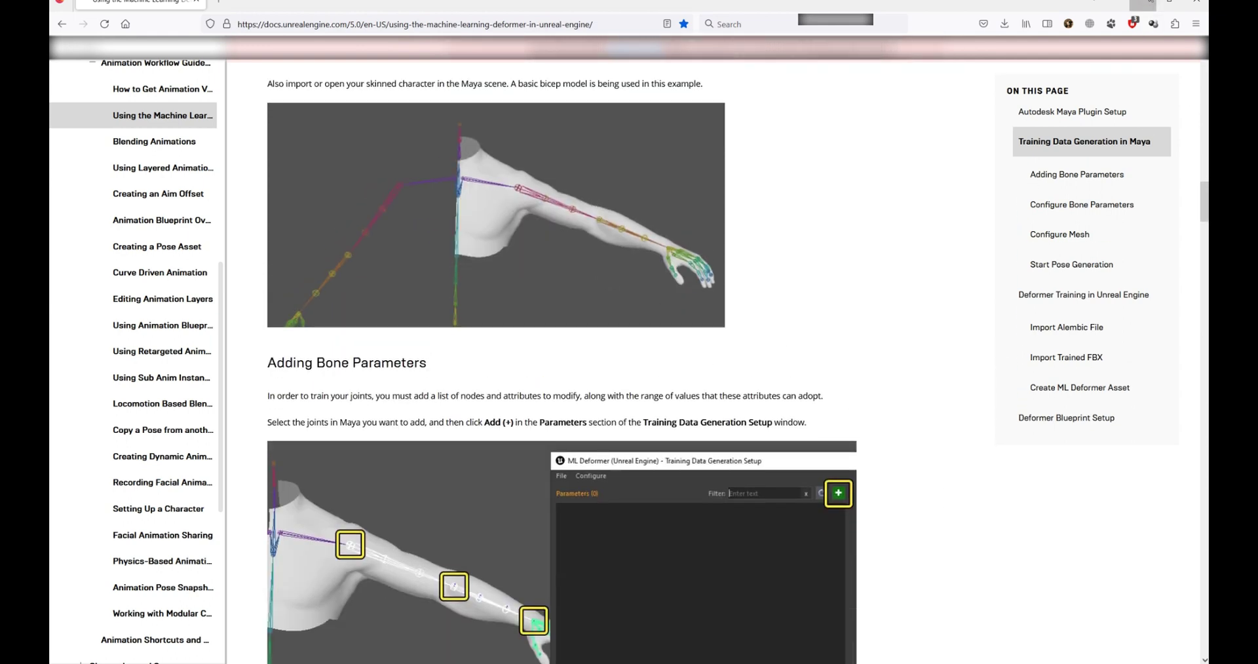
pyautogui.click(1149, 2)
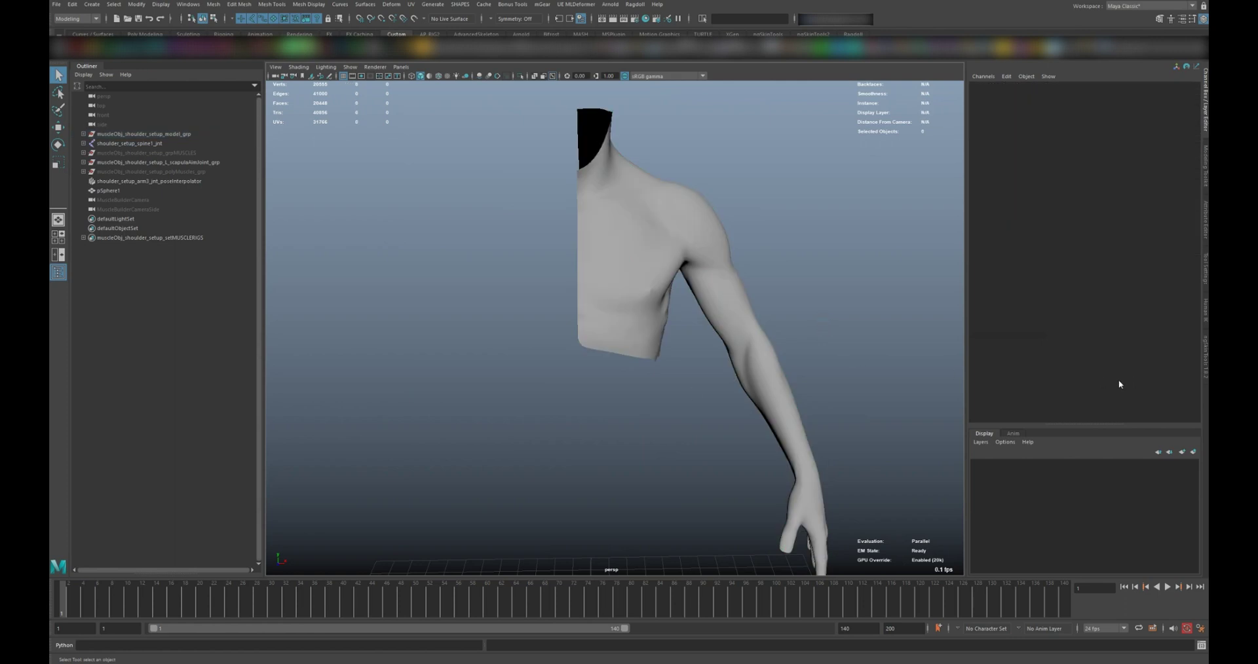
# - Export body_geo frames 1–140 to Alembic as Arm_Cache.abc and scrub to check
pyautogui.click(484, 4)
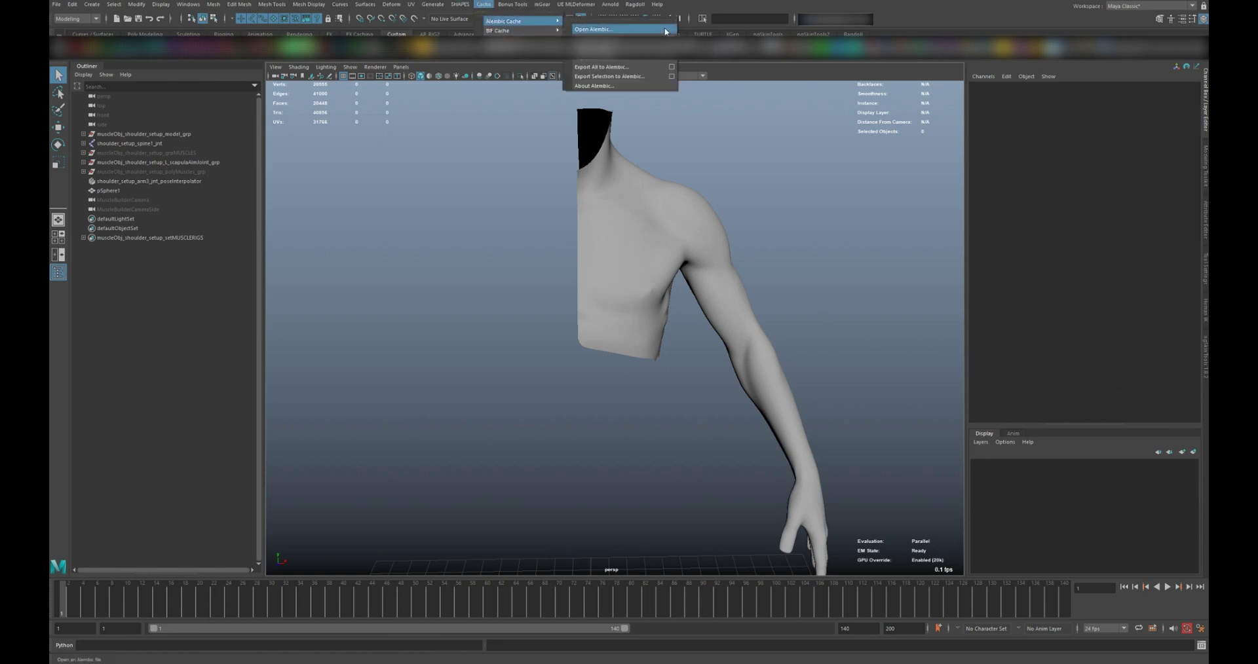
pyautogui.click(624, 169)
pyautogui.click(484, 4)
pyautogui.moveTo(506, 21)
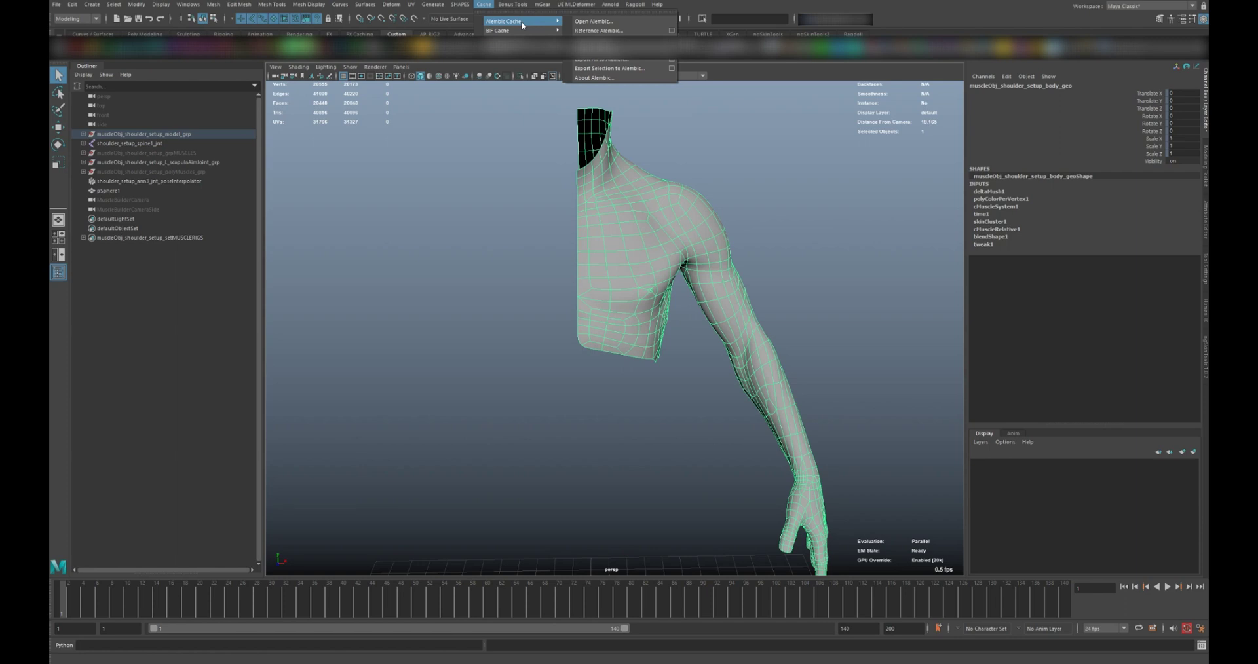
pyautogui.click(609, 68)
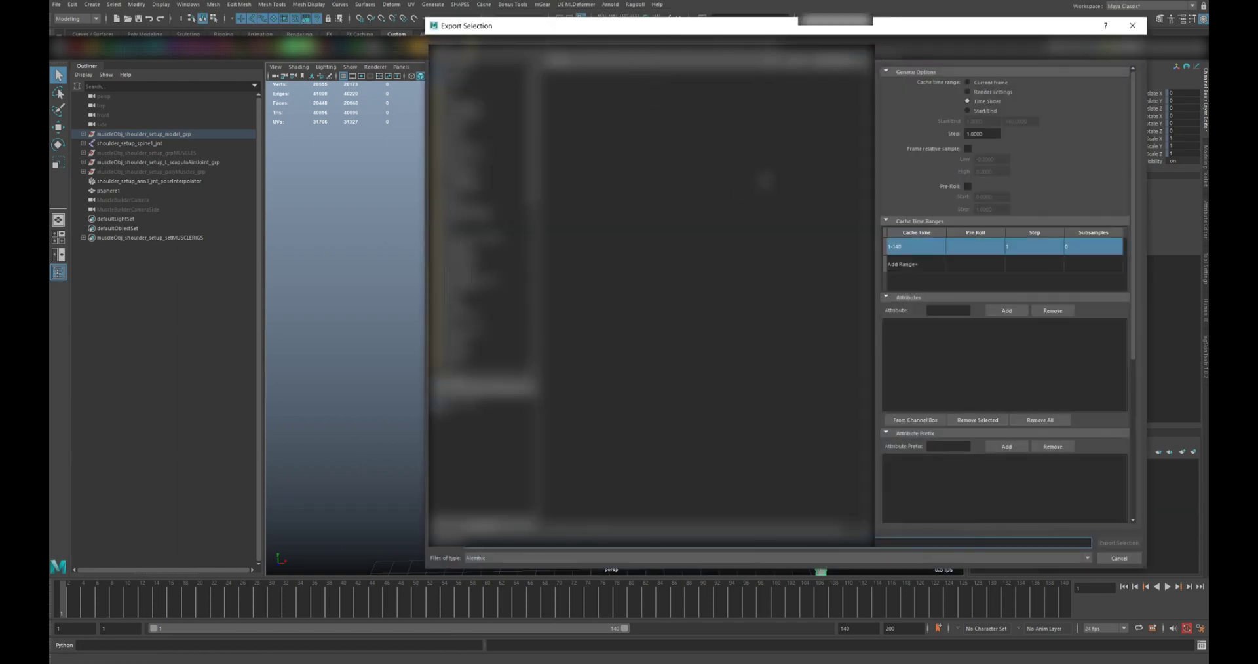
pyautogui.scroll(-3, 973, 309)
pyautogui.scroll(-5, 971, 277)
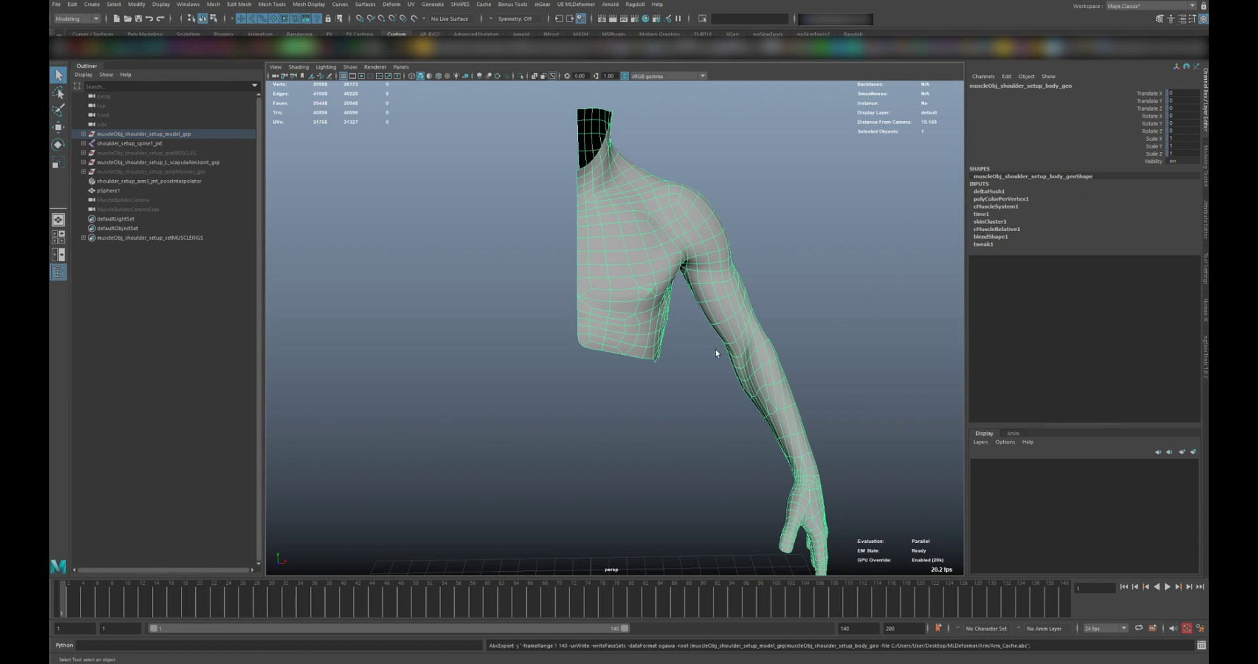
pyautogui.moveTo(75, 610)
pyautogui.mouseDown()
pyautogui.moveTo(575, 599)
pyautogui.moveTo(307, 606)
pyautogui.moveTo(49, 592)
pyautogui.mouseUp()
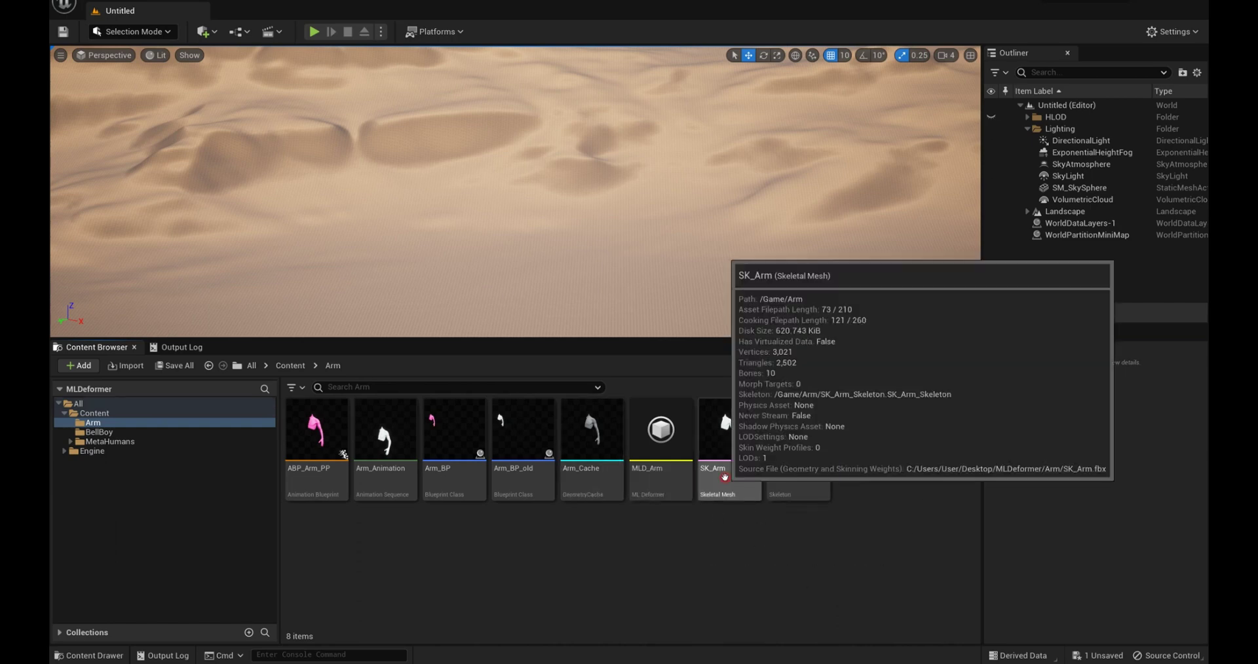
# - Open SK_Arm from the Arm folder in the Skeletal Mesh editor
pyautogui.click(724, 476)
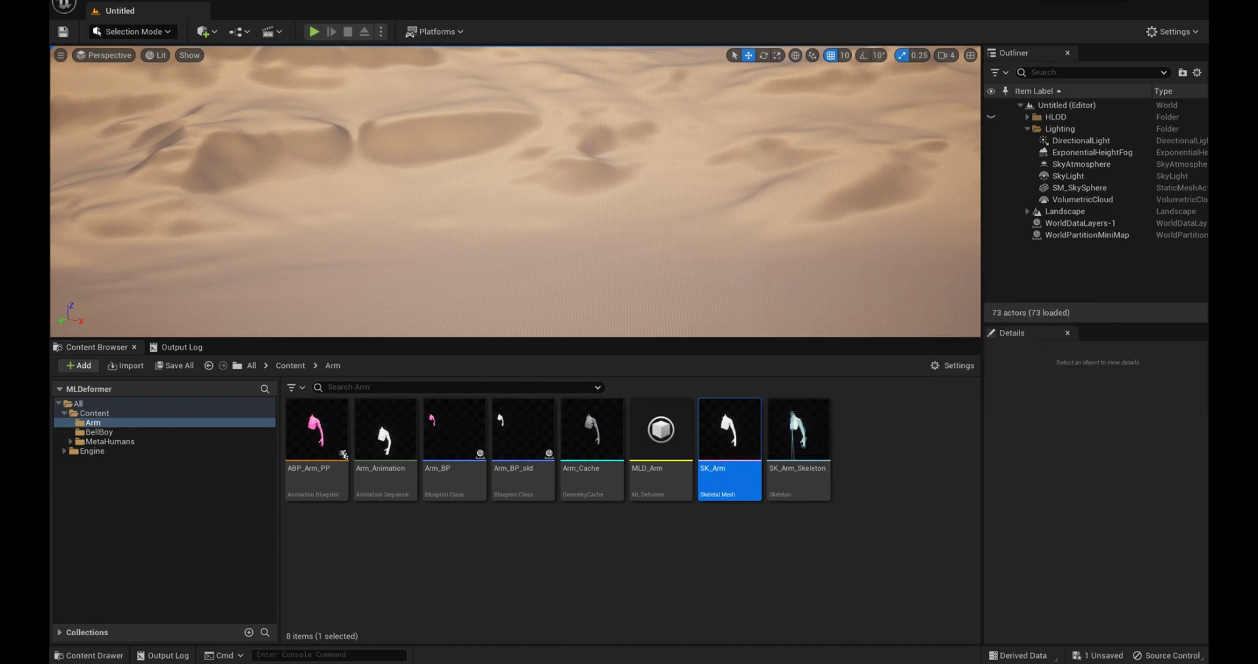
pyautogui.doubleClick(729, 433)
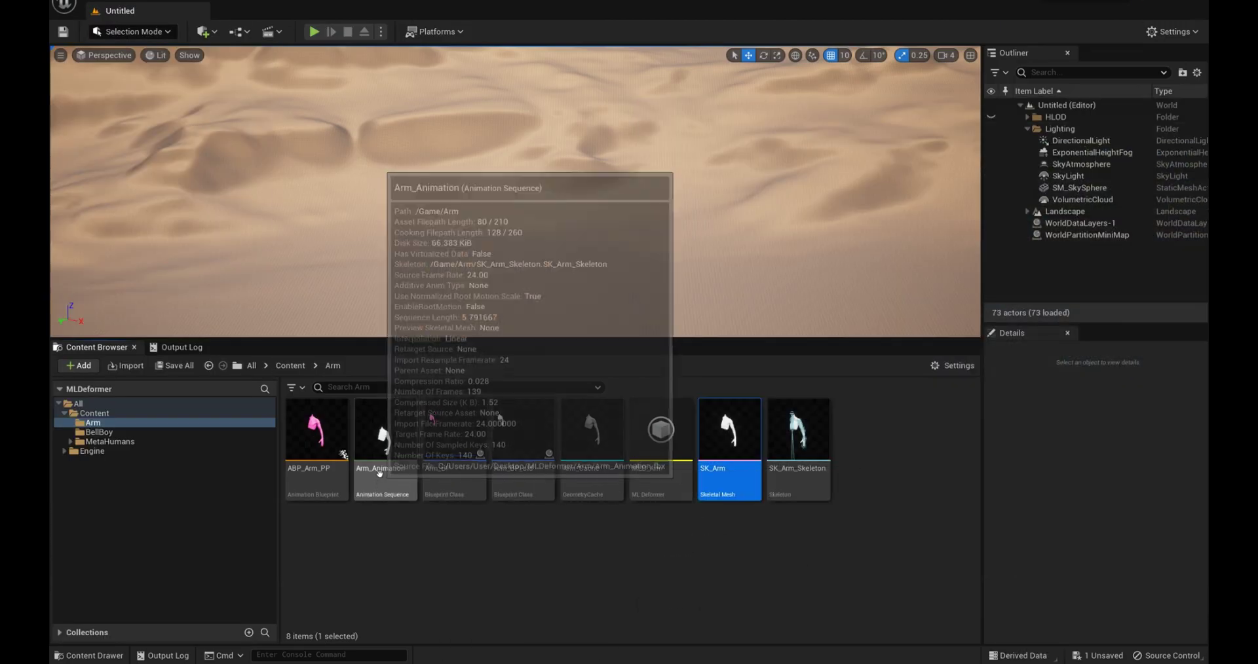
pyautogui.doubleClick(380, 459)
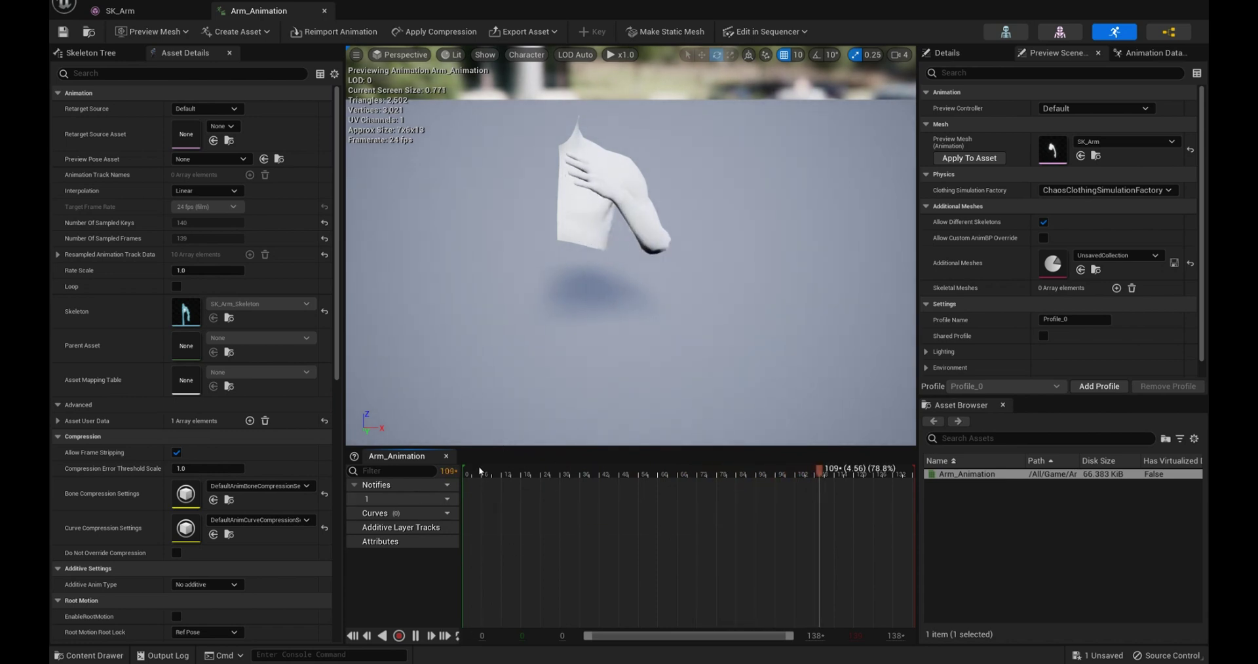
pyautogui.moveTo(480, 471); pyautogui.dragTo(588, 489)
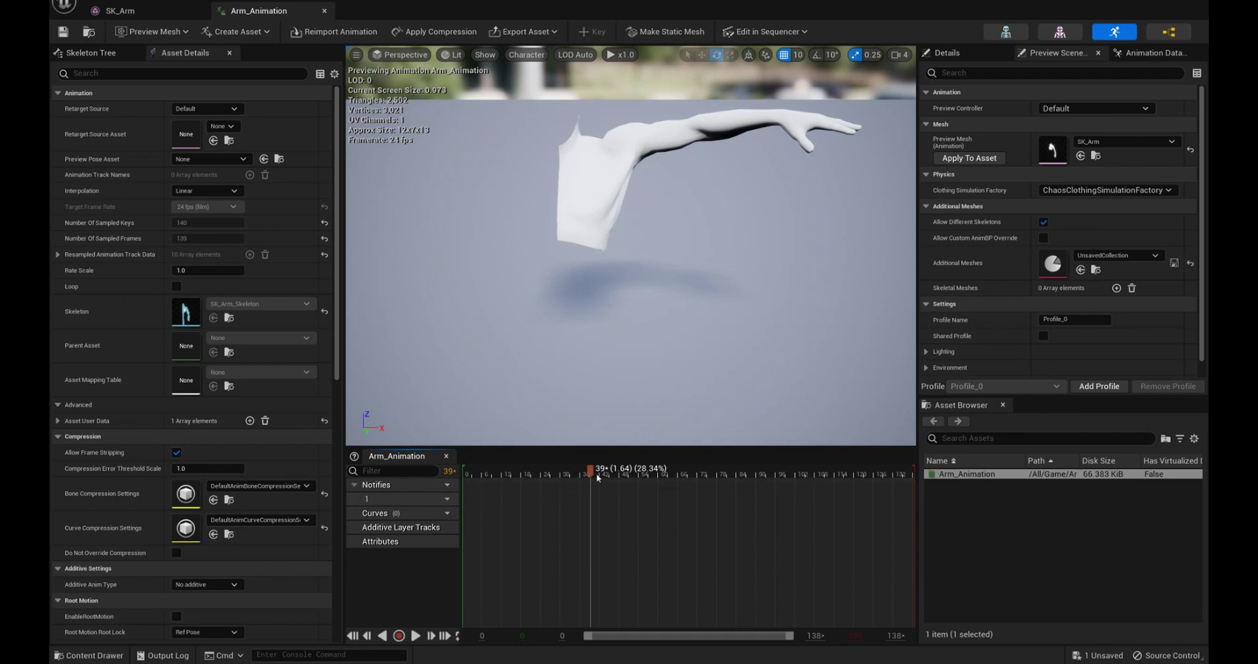
pyautogui.moveTo(591, 476)
pyautogui.mouseDown()
pyautogui.moveTo(523, 477)
pyautogui.moveTo(880, 476)
pyautogui.moveTo(414, 464)
pyautogui.mouseUp()
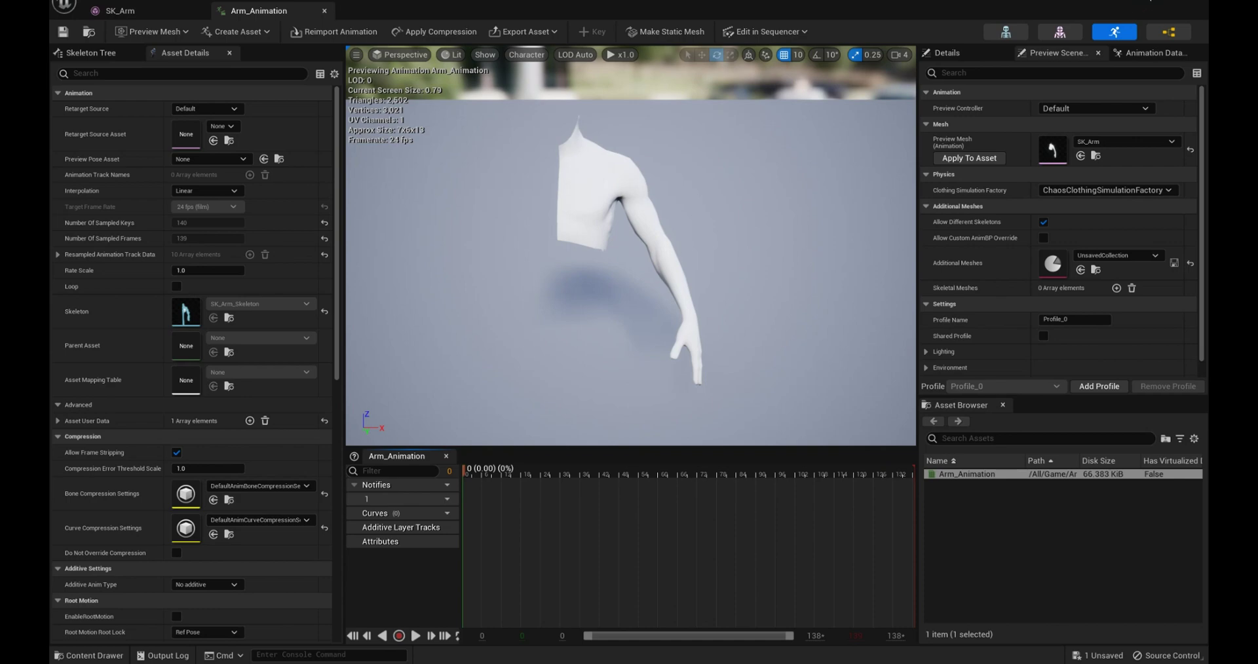
pyautogui.click(1150, 1)
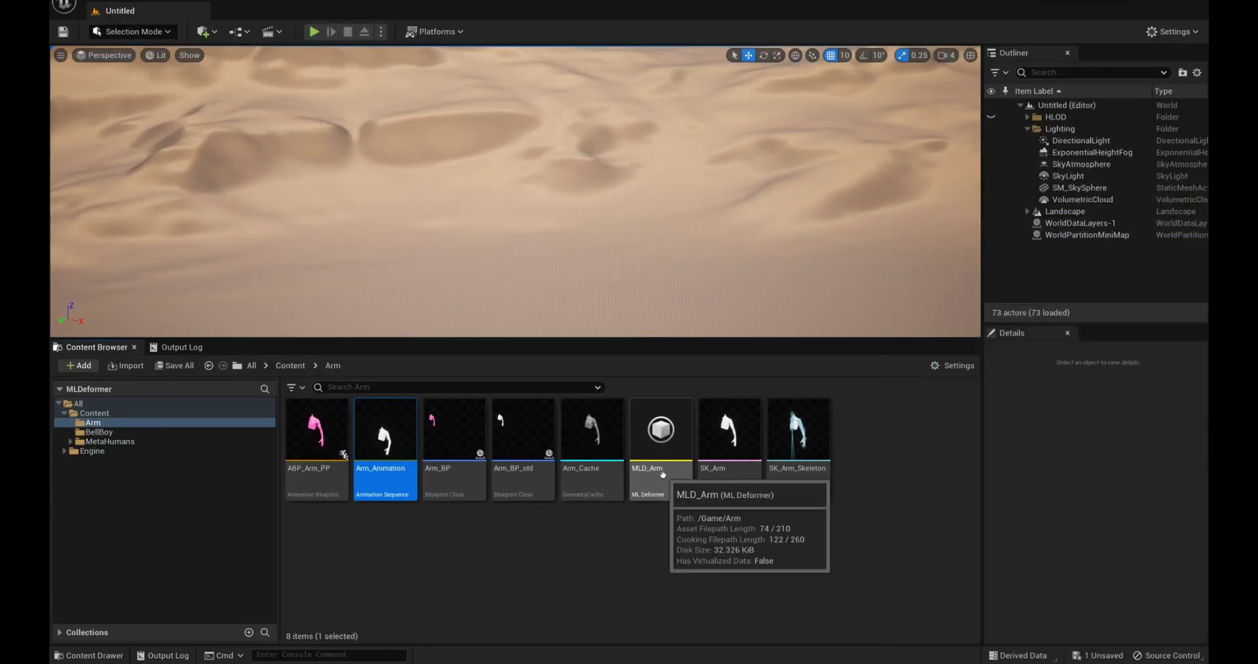
# - Browse the Animation > Deformers create options, then open the MLD_Arm asset
pyautogui.click(711, 570)
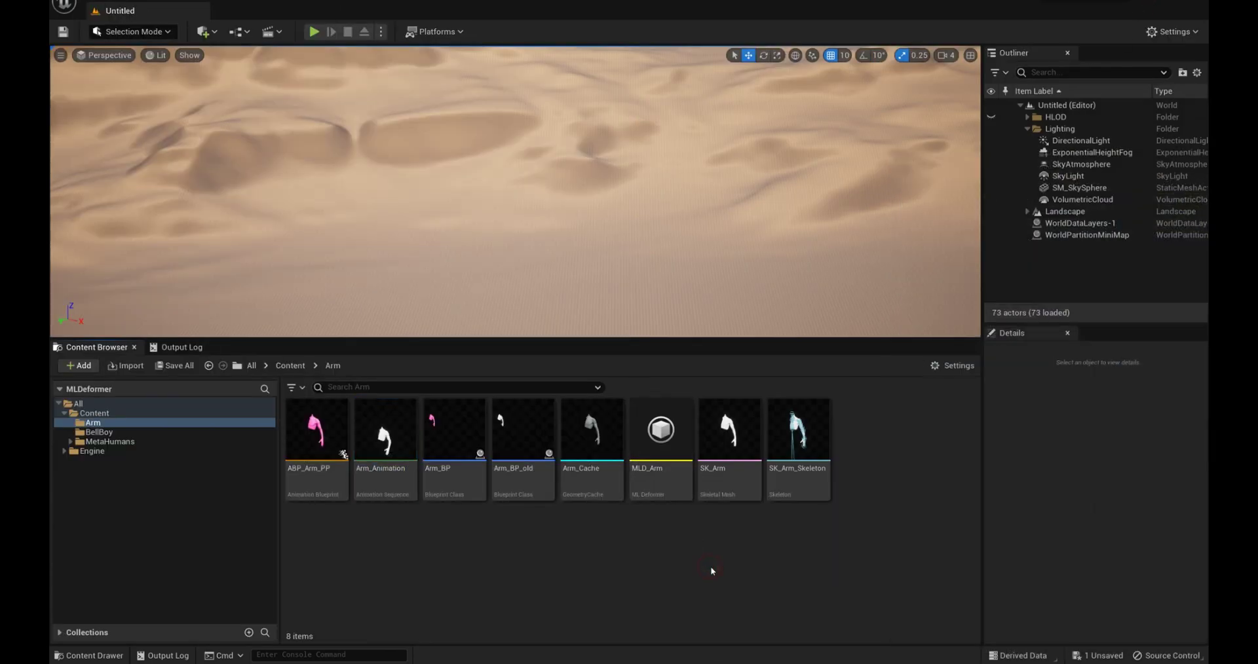
pyautogui.rightClick(925, 491)
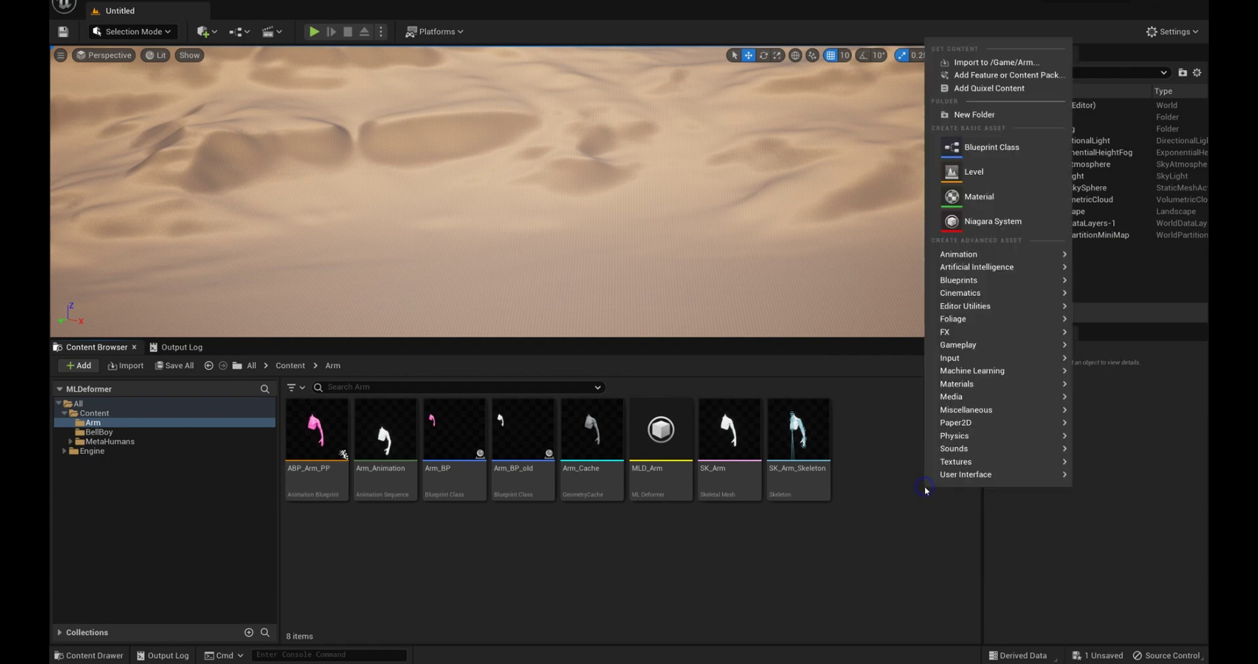
pyautogui.click(788, 522)
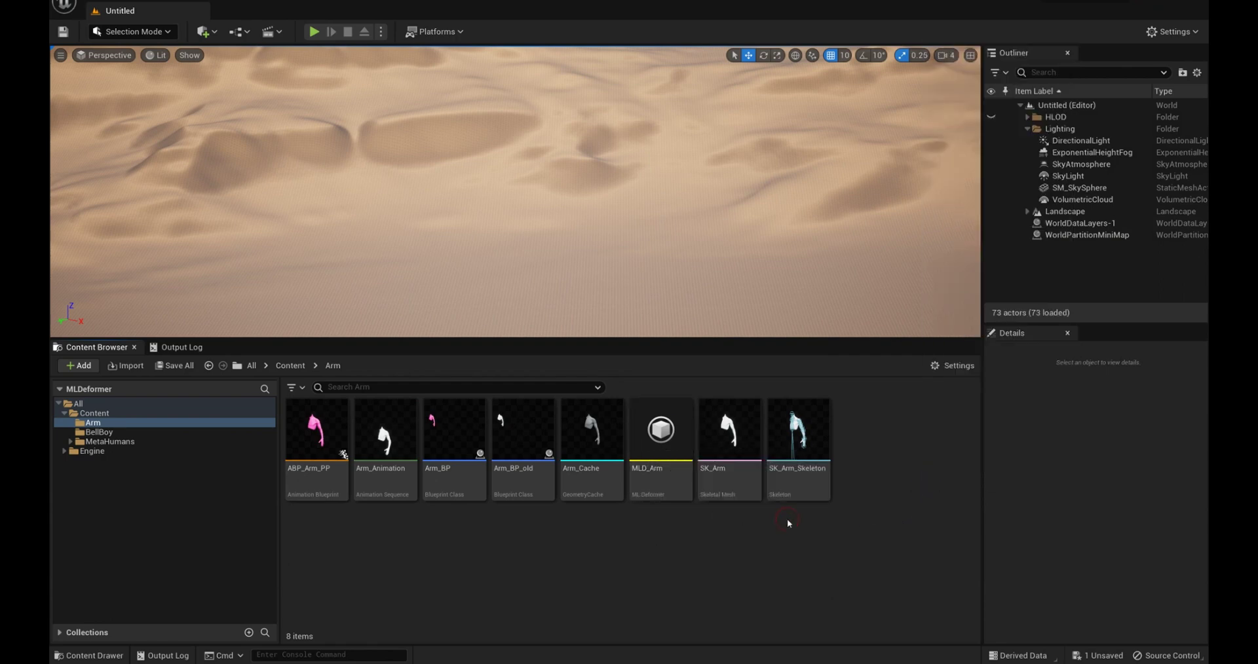
pyautogui.rightClick(770, 550)
pyautogui.moveTo(804, 313)
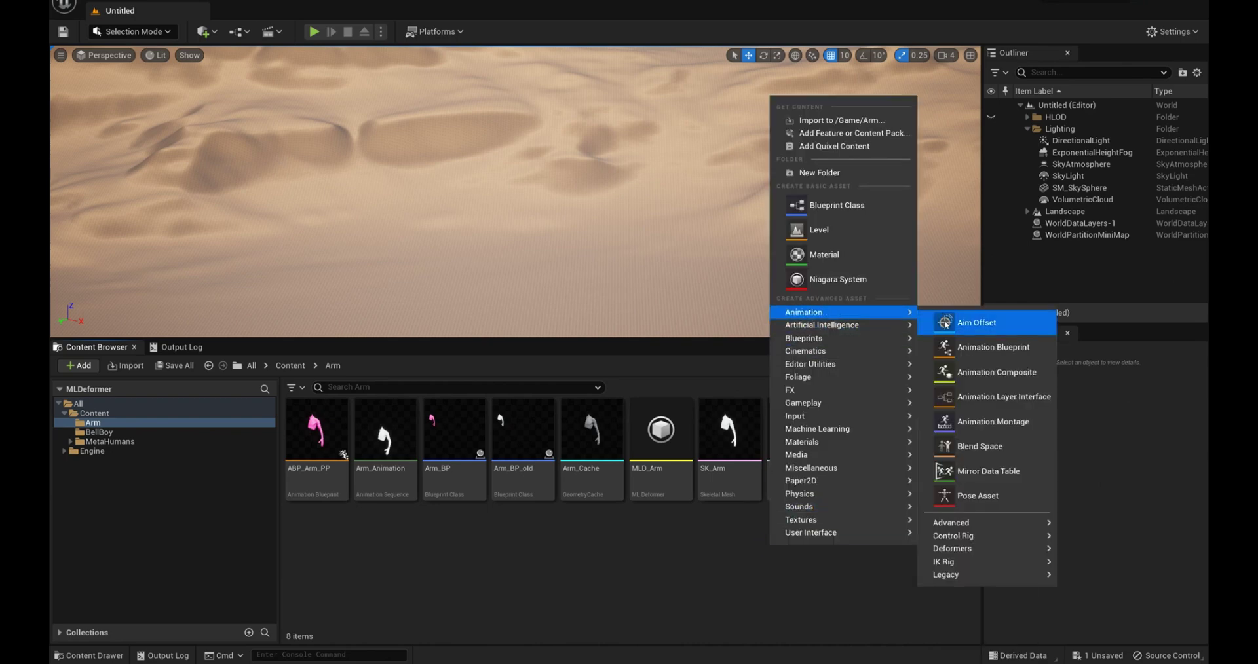
pyautogui.moveTo(953, 548)
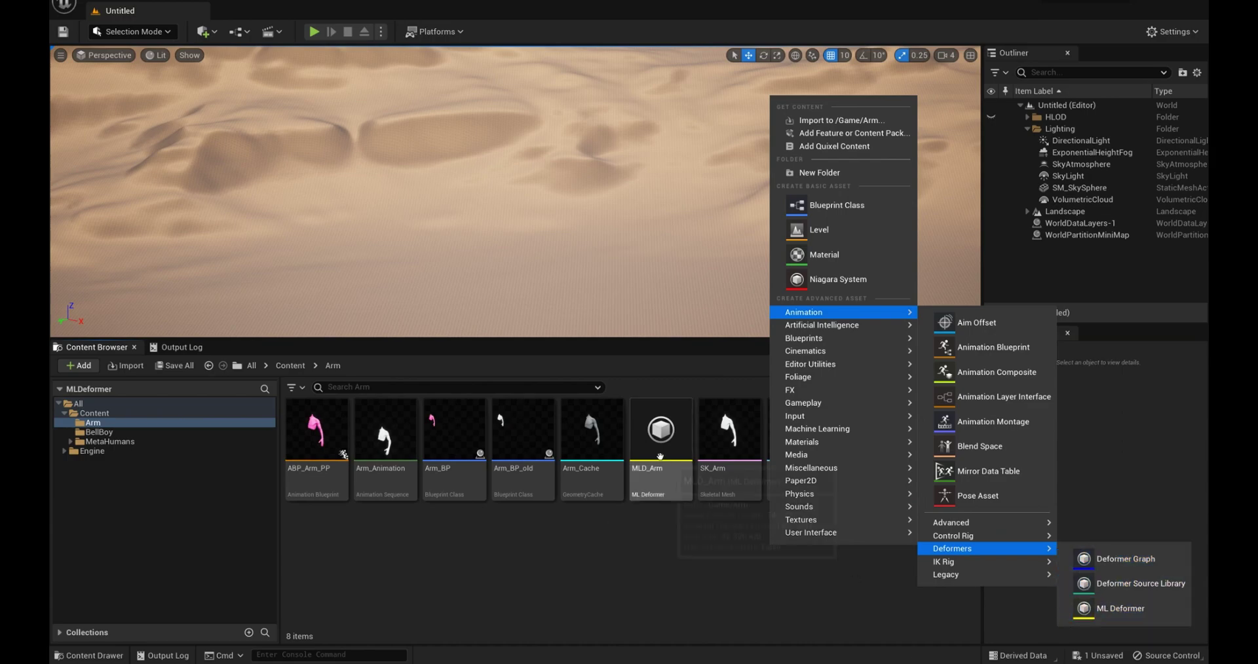
pyautogui.doubleClick(660, 452)
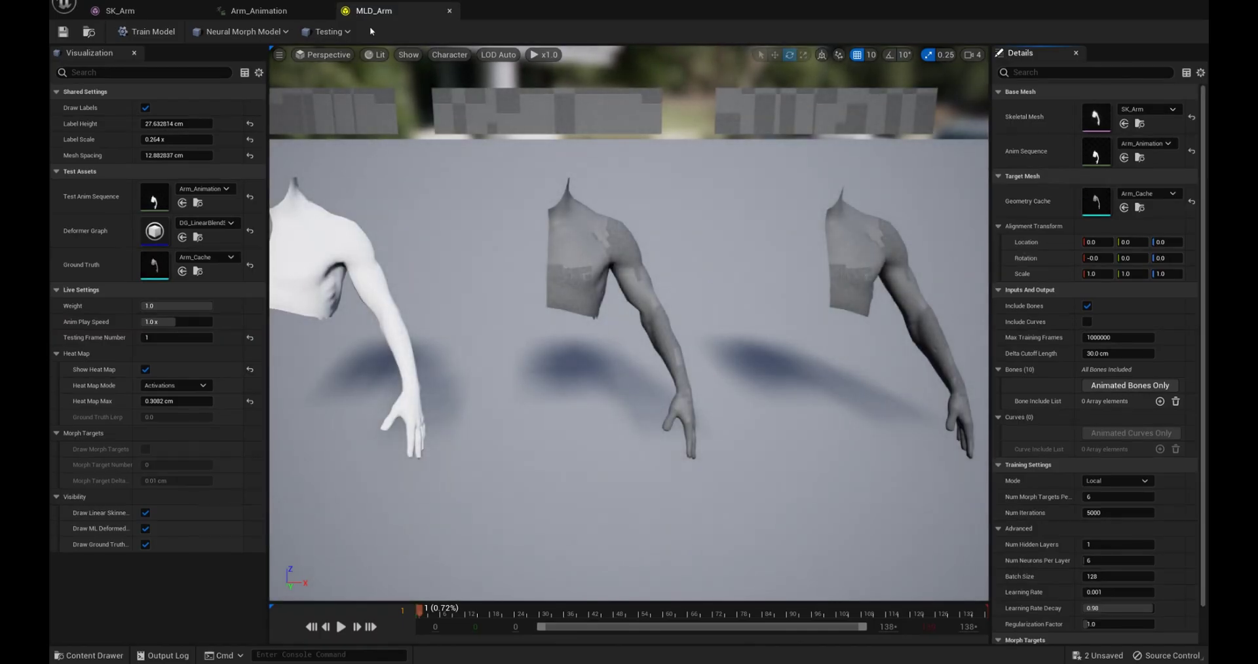
# - Switch MLD_Arm from Testing to Training mode, review the training meshes, and close it
pyautogui.click(326, 32)
pyautogui.click(336, 51)
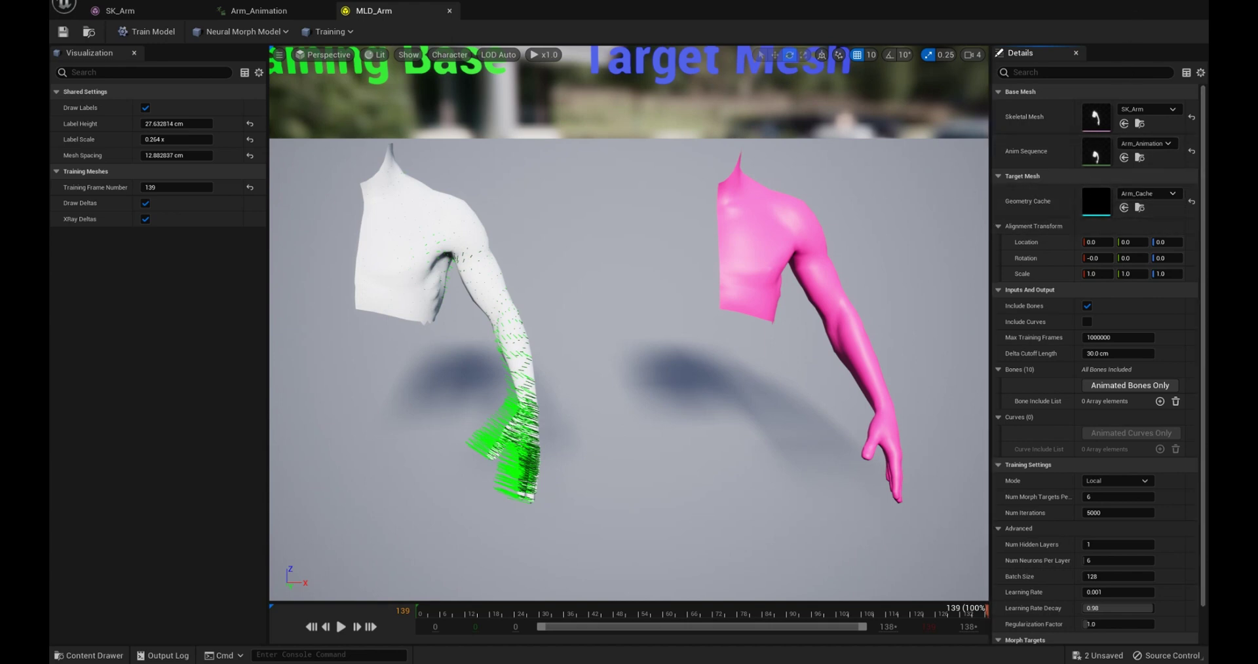
pyautogui.click(1150, 2)
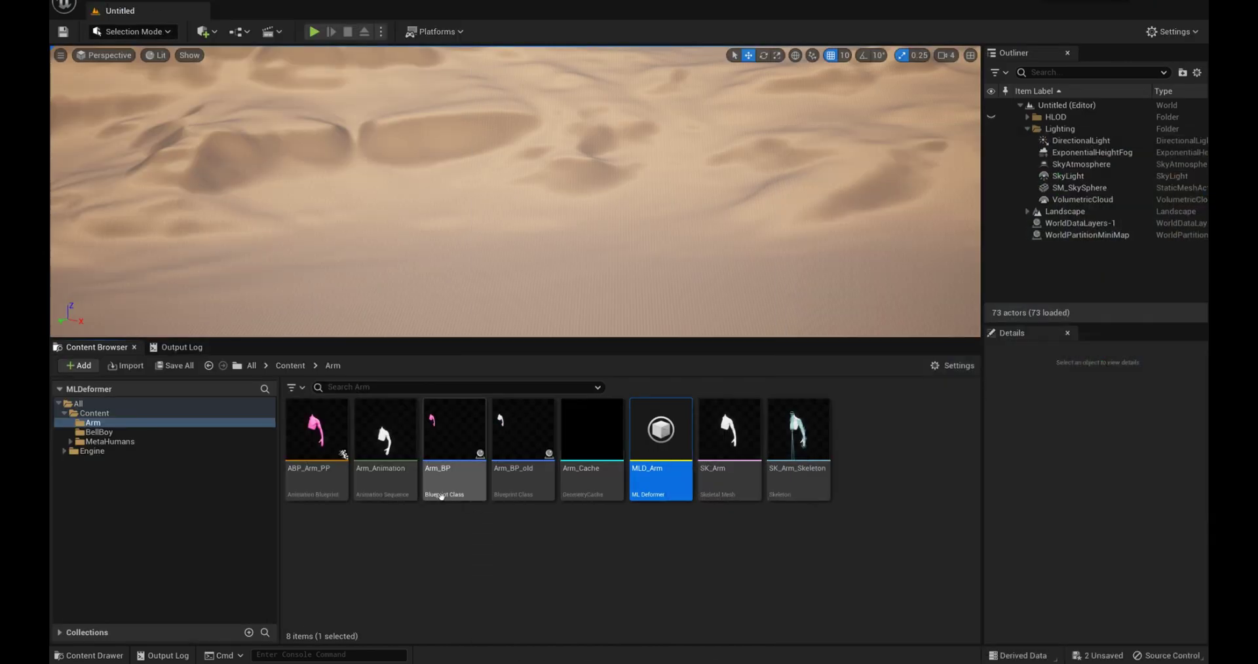
pyautogui.doubleClick(583, 478)
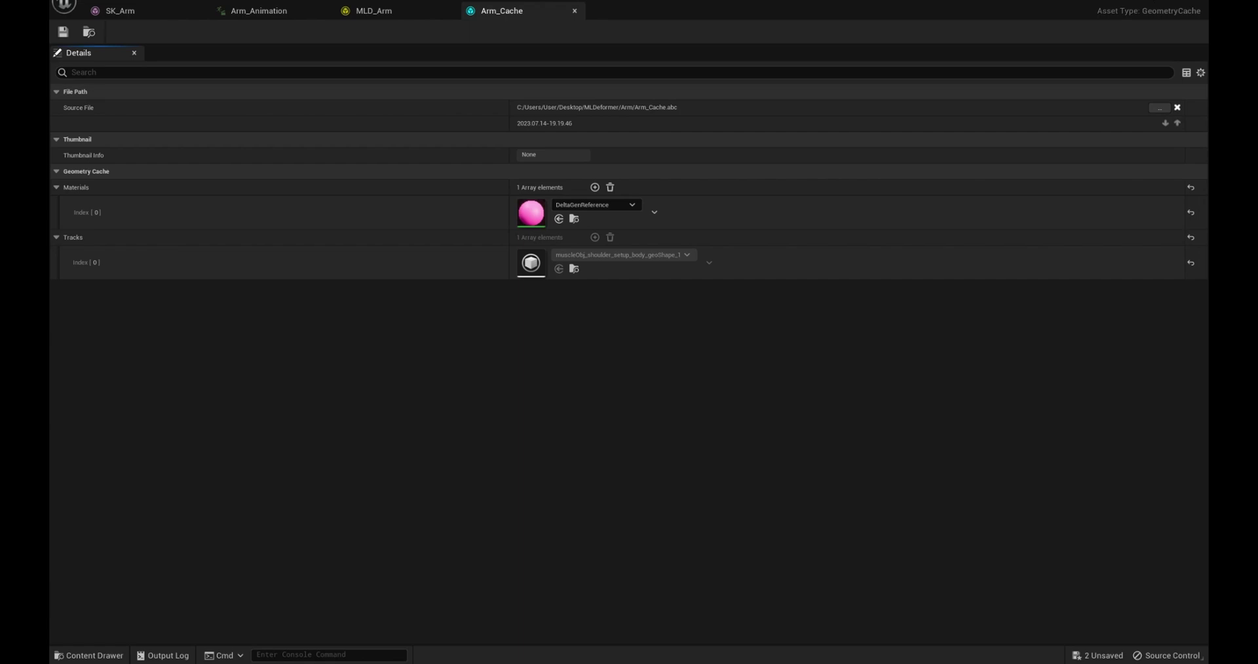
pyautogui.click(1150, 1)
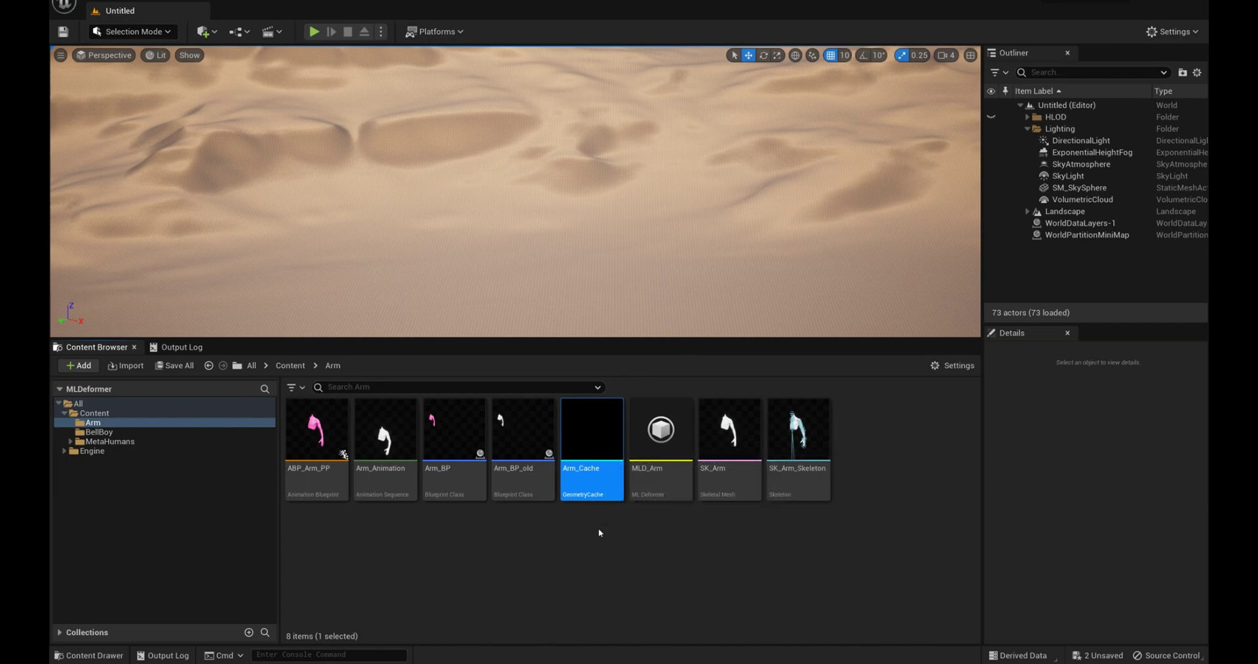
# - Reopen MLD_Arm, scrub its training frames and toggle Draw Deltas off and on
pyautogui.doubleClick(662, 432)
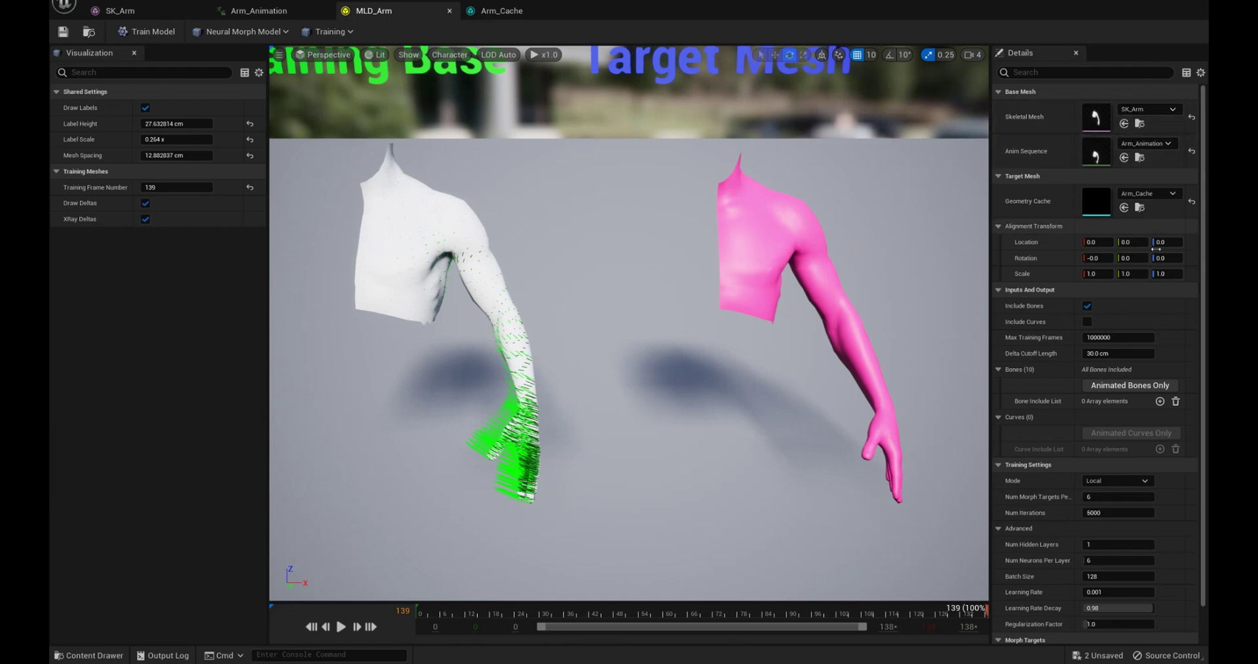
pyautogui.scroll(-2, 1072, 547)
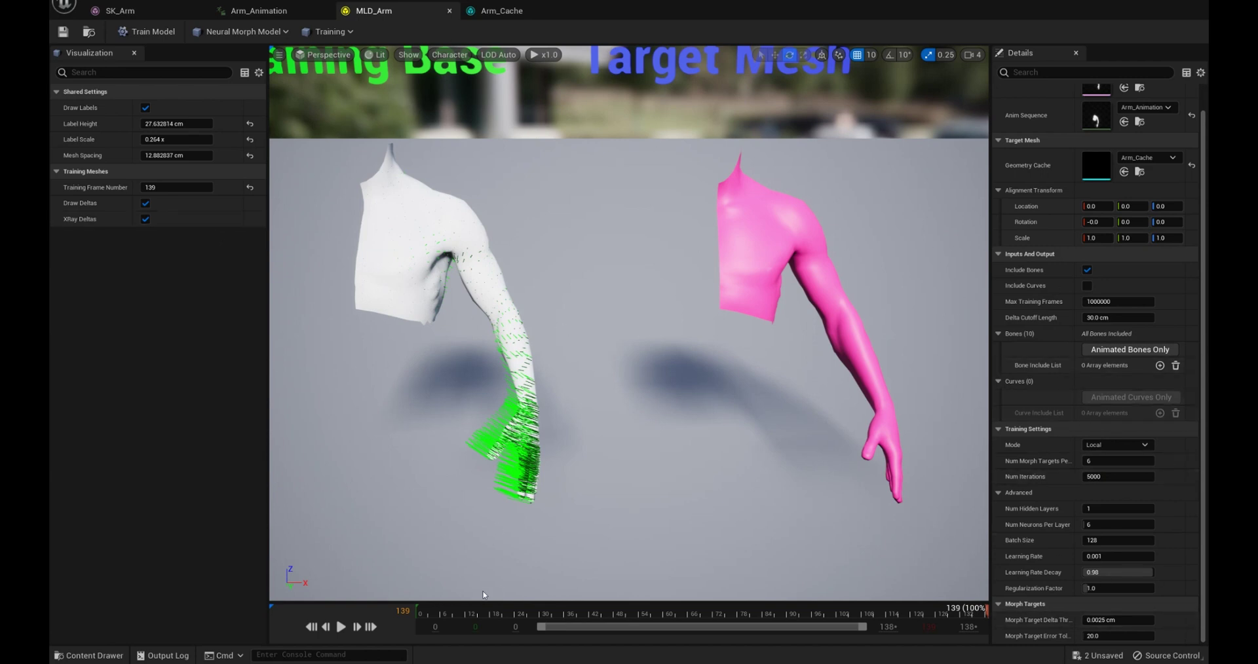
pyautogui.moveTo(433, 616); pyautogui.dragTo(567, 611)
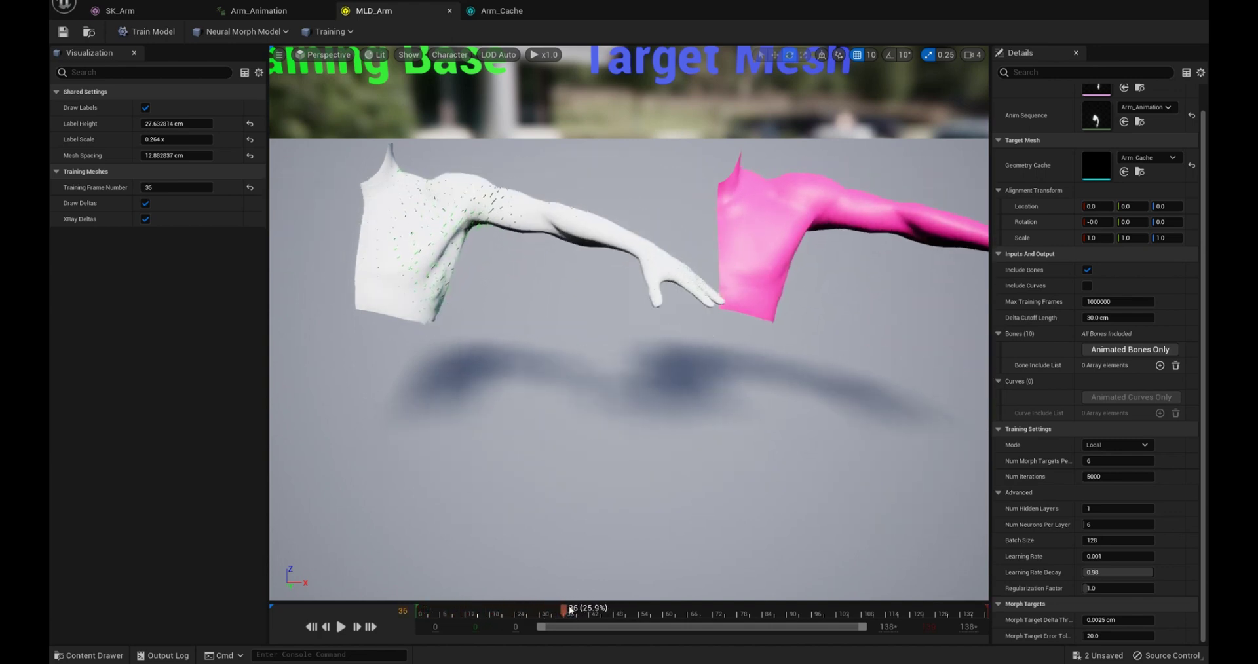
pyautogui.click(148, 203)
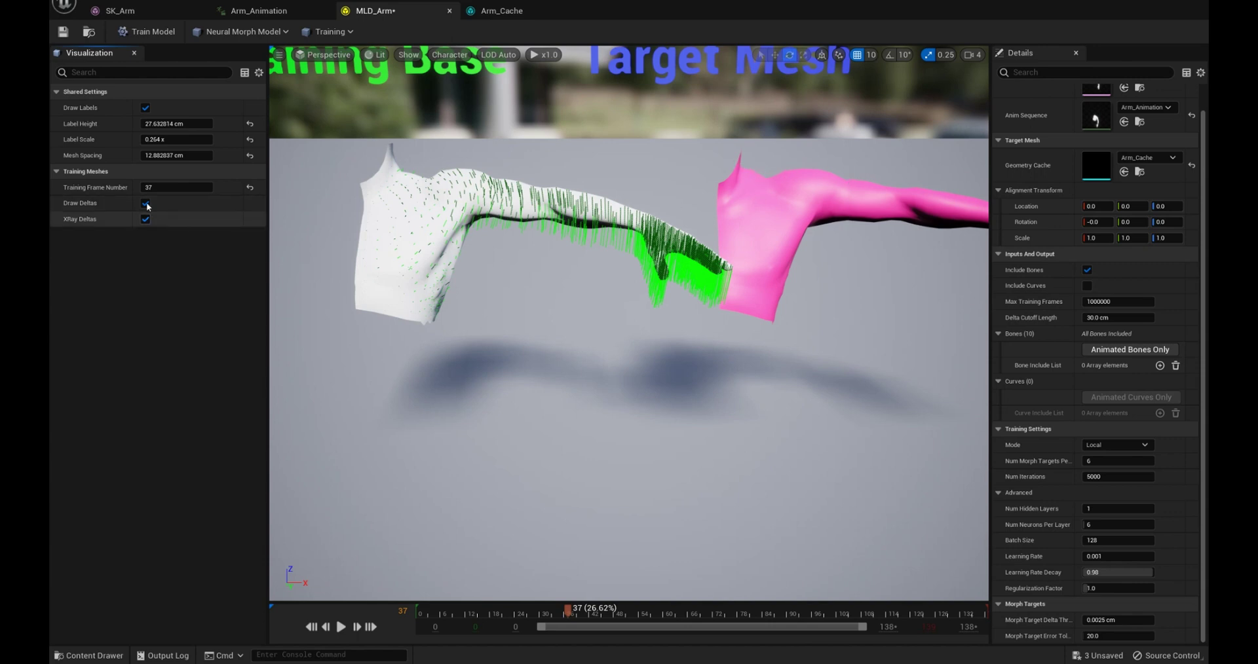
pyautogui.click(803, 610)
pyautogui.moveTo(960, 610)
pyautogui.mouseDown()
pyautogui.moveTo(319, 518)
pyautogui.moveTo(936, 509)
pyautogui.mouseUp()
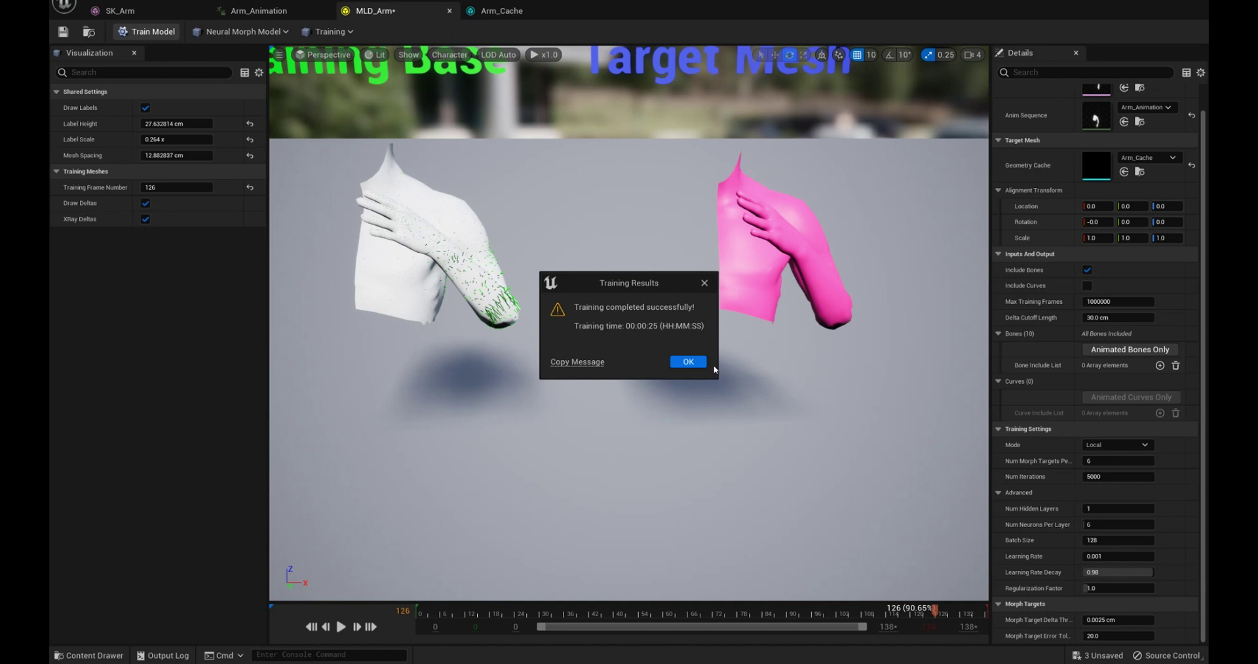
# - Dismiss the training results and switch MLD_Arm to Testing mode showing all three arms
pyautogui.click(688, 362)
pyautogui.click(344, 36)
pyautogui.click(338, 64)
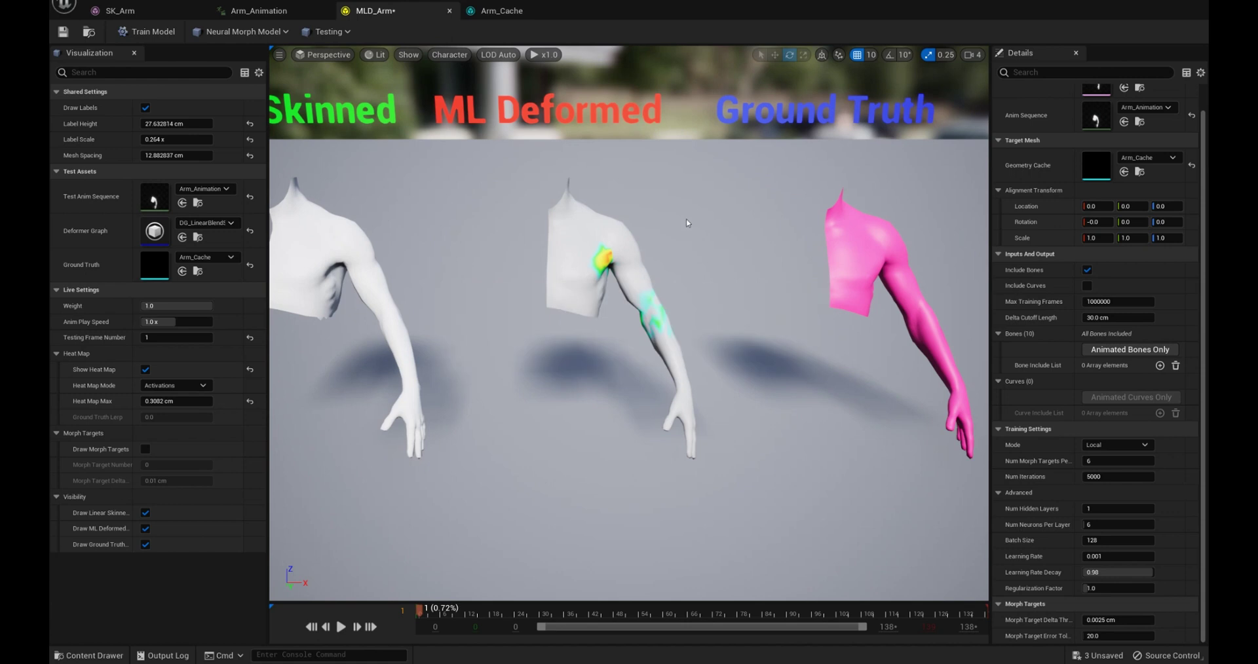
pyautogui.moveTo(688, 223); pyautogui.dragTo(688, 262)
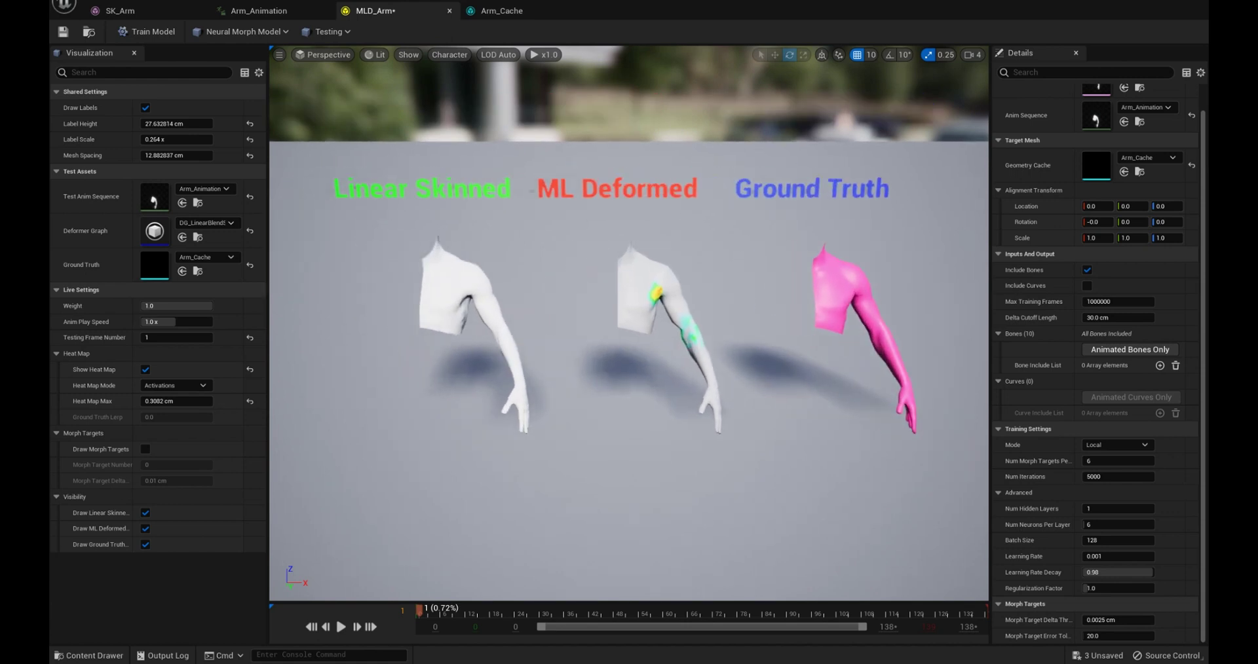
pyautogui.moveTo(524, 560); pyautogui.dragTo(524, 561)
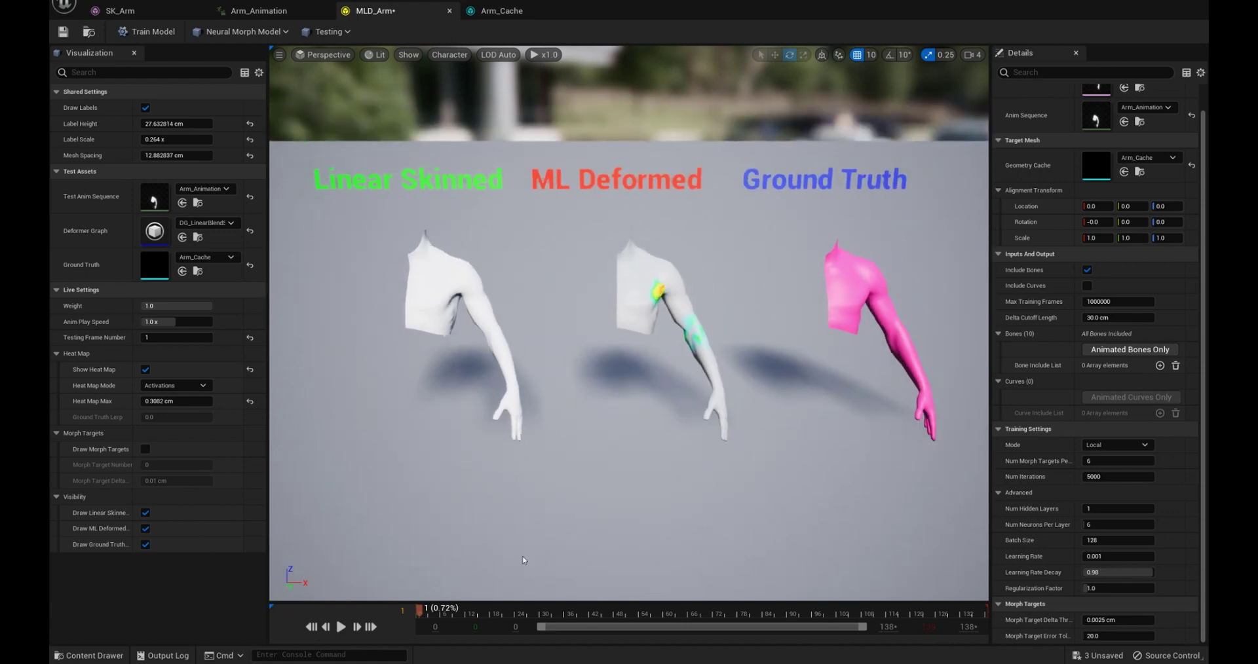
# - Scrub to the outstretched-arm frames, save MLD_Arm, and close its editor
pyautogui.moveTo(436, 617)
pyautogui.mouseDown()
pyautogui.moveTo(625, 617)
pyautogui.moveTo(428, 611)
pyautogui.mouseUp()
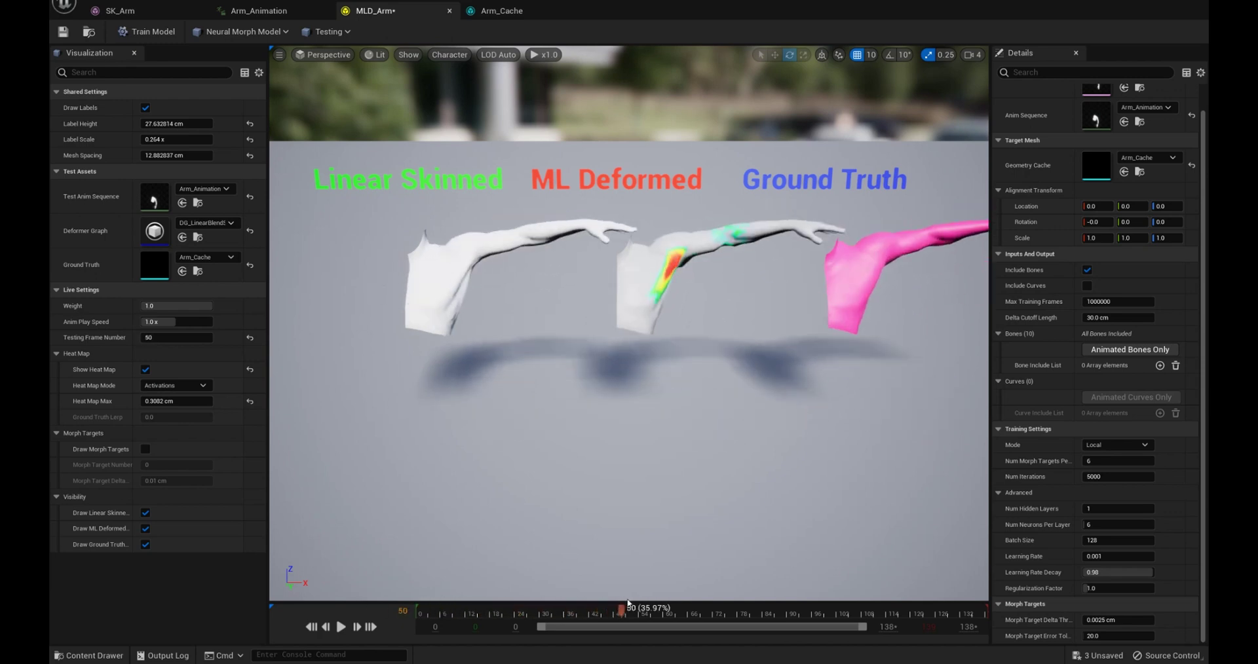
pyautogui.moveTo(428, 611)
pyautogui.mouseDown()
pyautogui.moveTo(645, 593)
pyautogui.moveTo(489, 578)
pyautogui.moveTo(764, 589)
pyautogui.moveTo(435, 590)
pyautogui.moveTo(626, 590)
pyautogui.mouseUp()
pyautogui.click(63, 32)
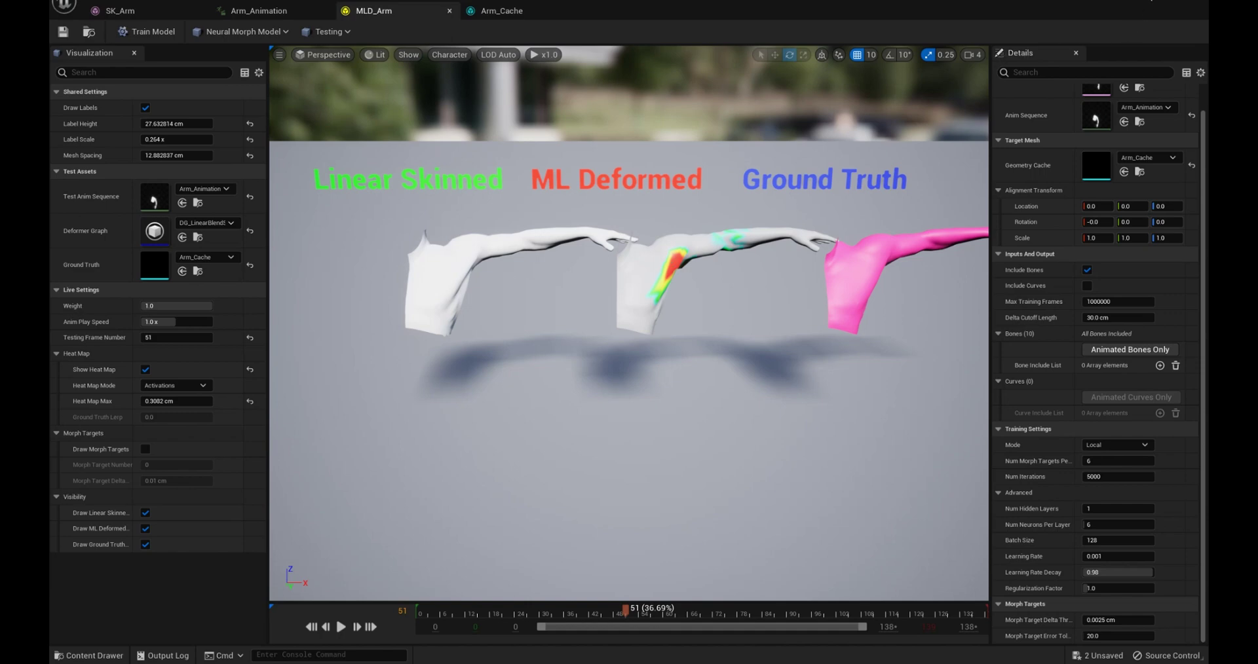
pyautogui.click(1150, 2)
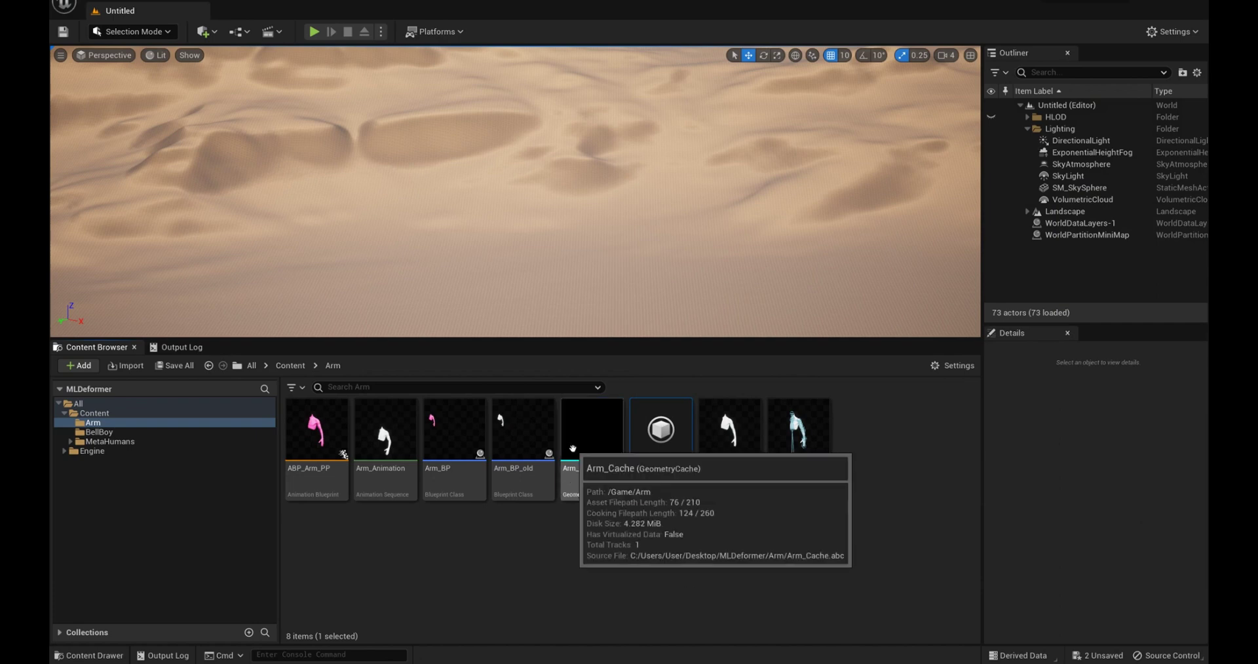
# - Reimport Arm_Cache from its Alembic file, frames 1–140, accepting the import options
pyautogui.rightClick(596, 496)
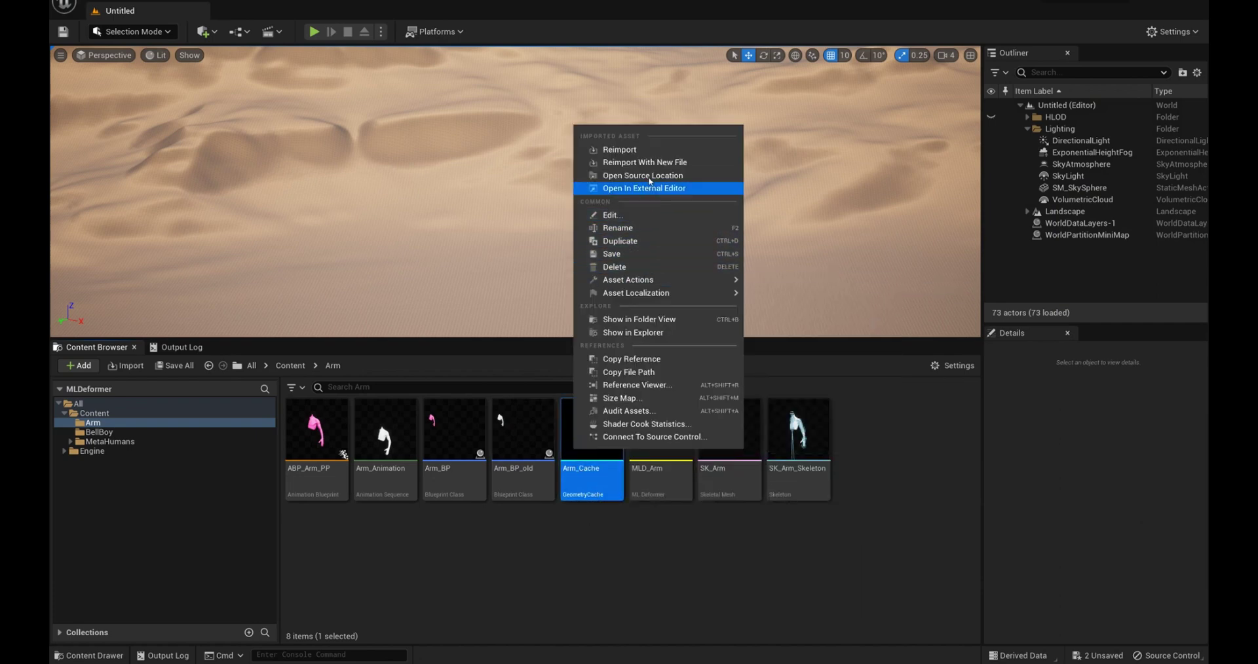
pyautogui.click(652, 150)
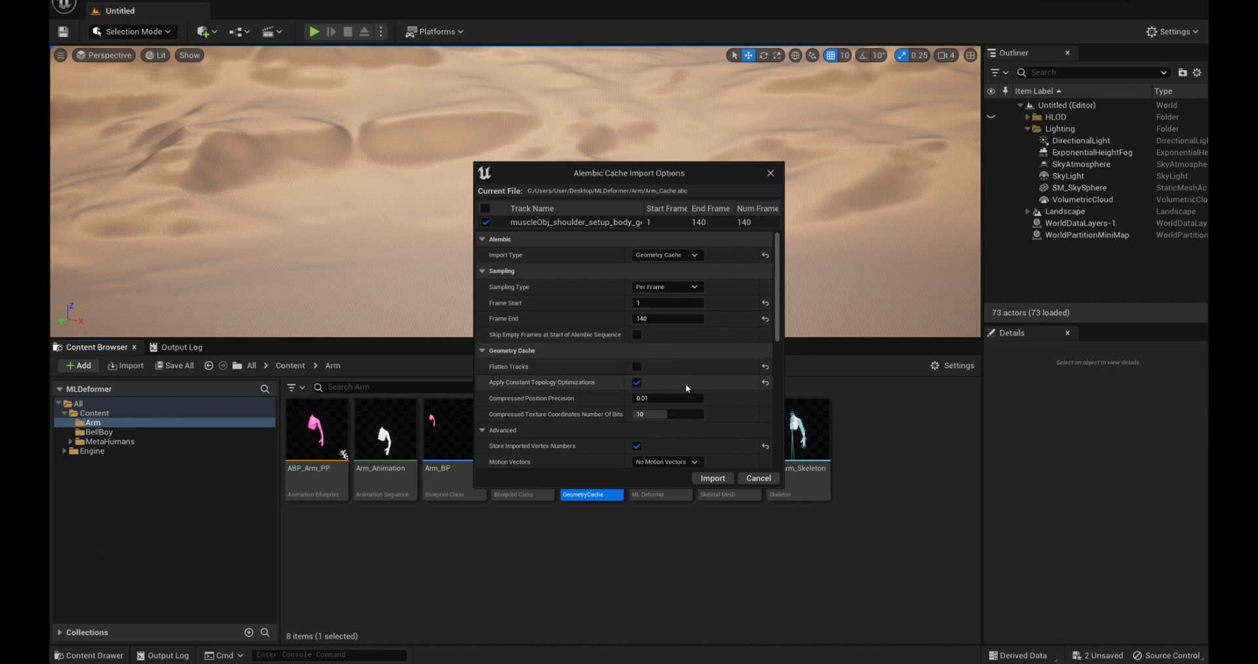
pyautogui.scroll(-1, 704, 369)
pyautogui.scroll(-1, 704, 370)
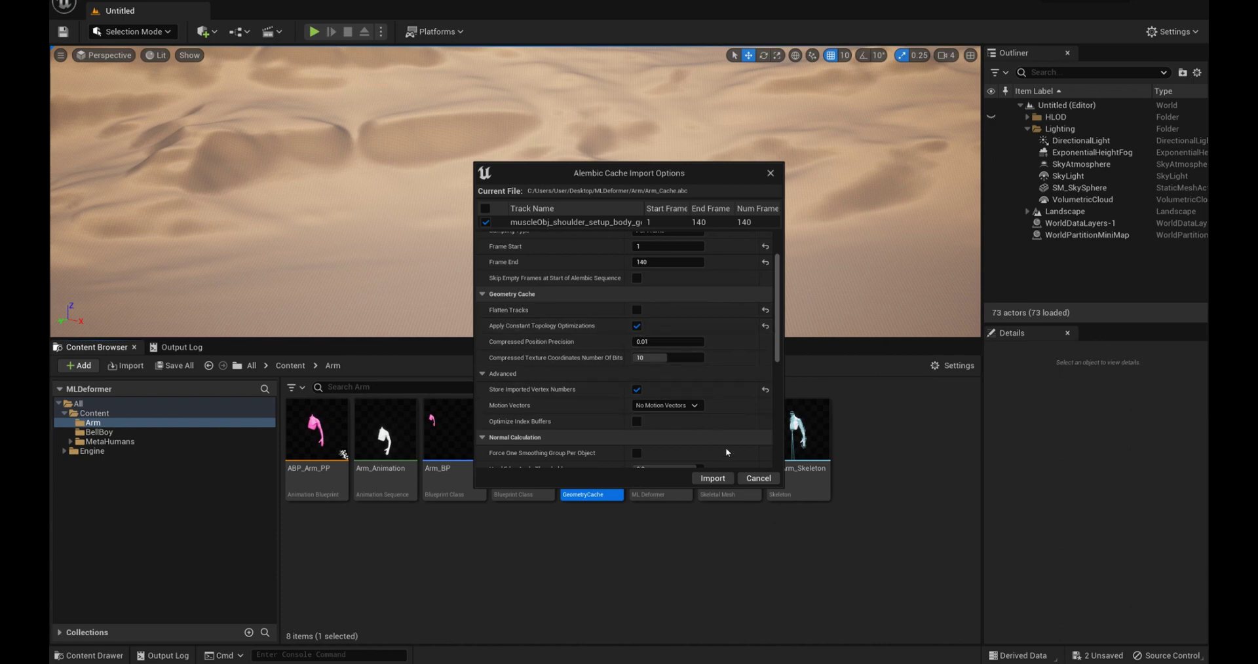
pyautogui.click(722, 483)
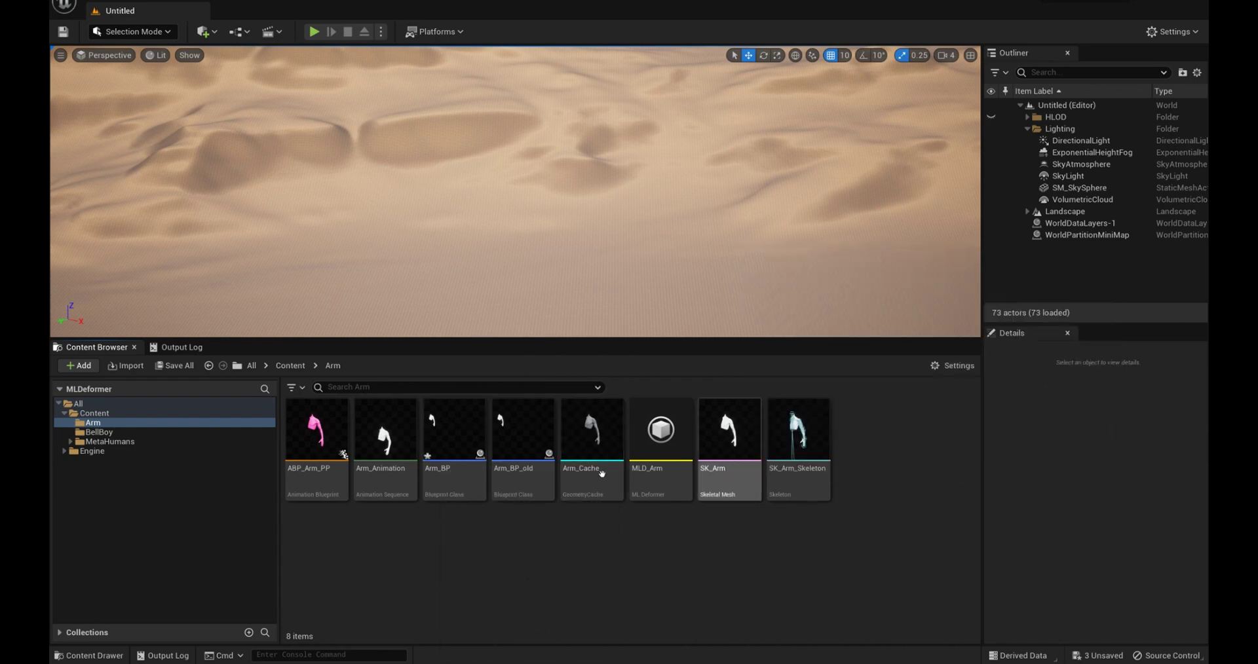
# - Open Arm_BP and confirm its MLDeformer component uses the MLD_Arm deformer asset
pyautogui.doubleClick(460, 483)
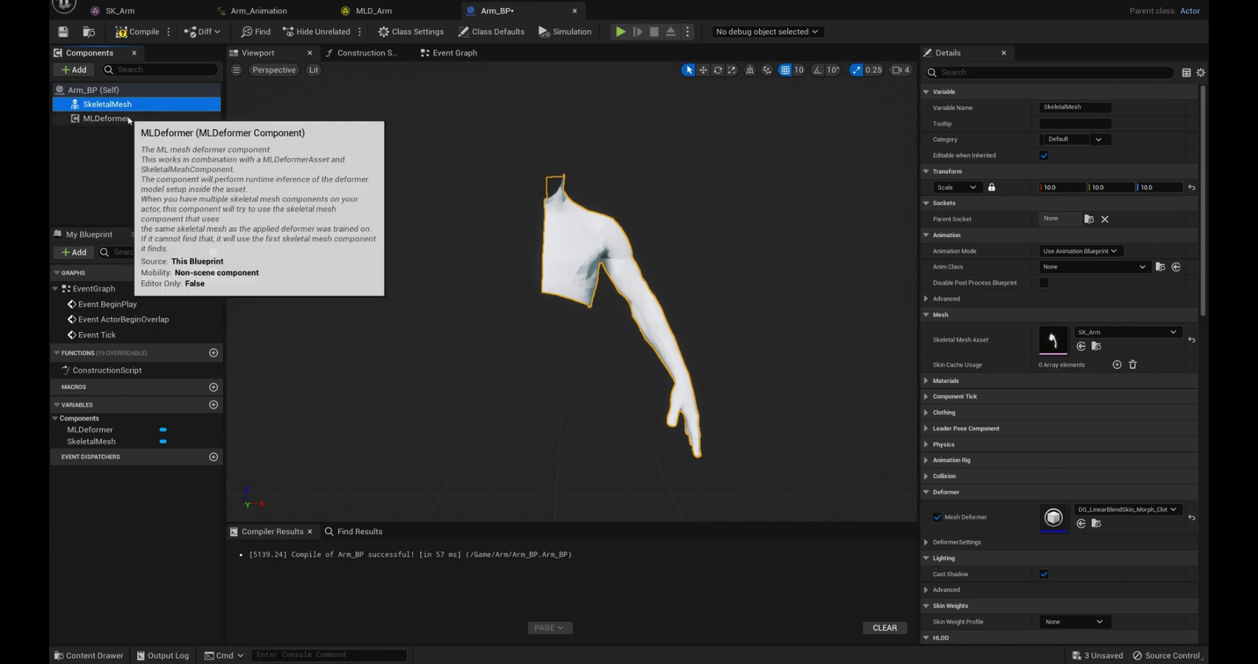
pyautogui.click(102, 121)
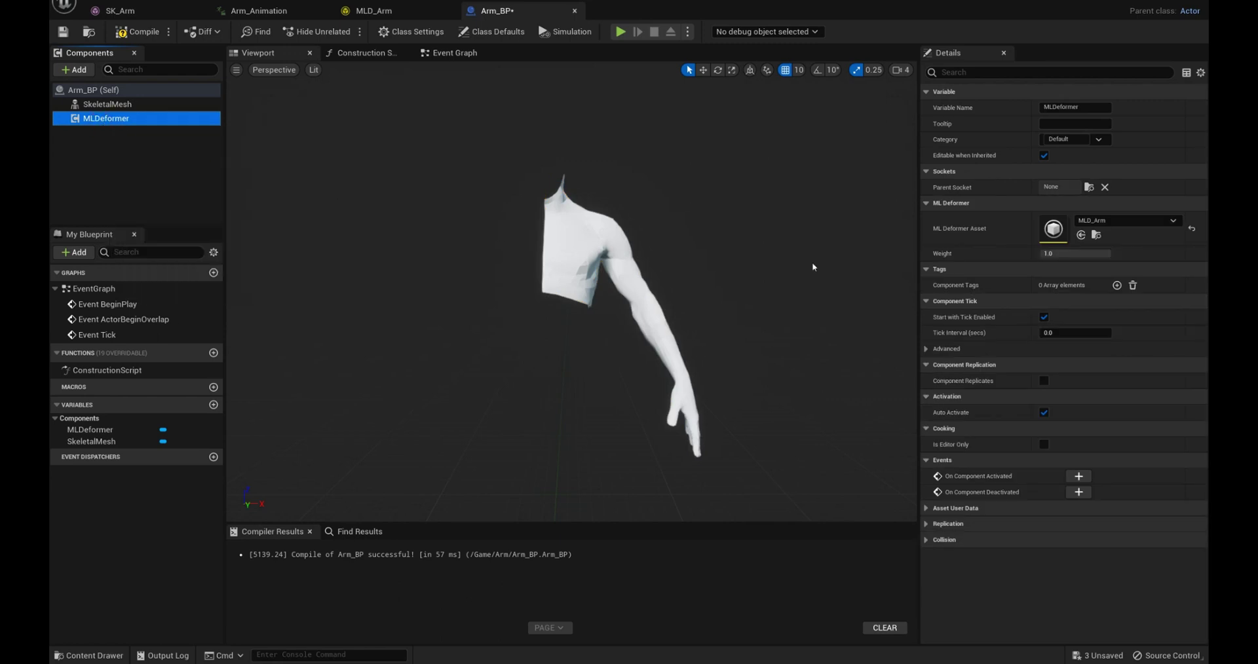